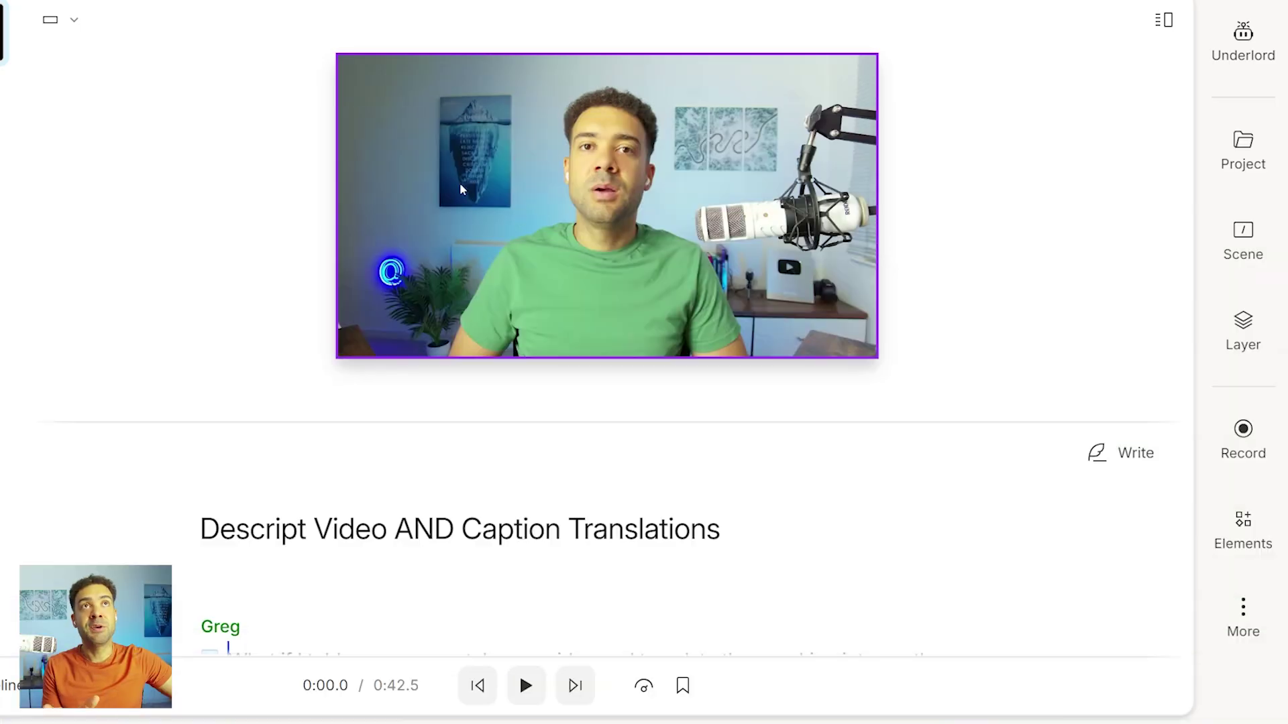
Read through the video's transcript to its end and check the start of the video
{"action": "scroll", "coordinate": [624, 534], "scroll_direction": "down", "scroll_amount": 2}
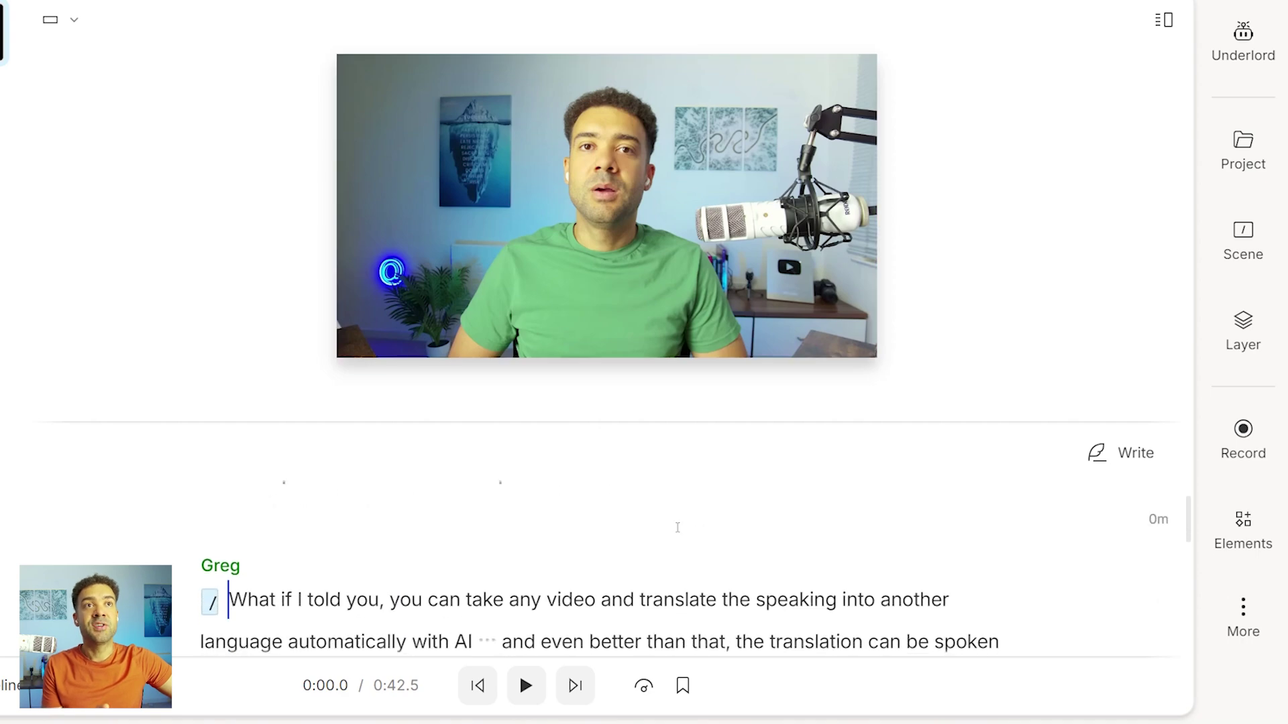
{"action": "scroll", "coordinate": [363, 584], "scroll_direction": "down", "scroll_amount": 1}
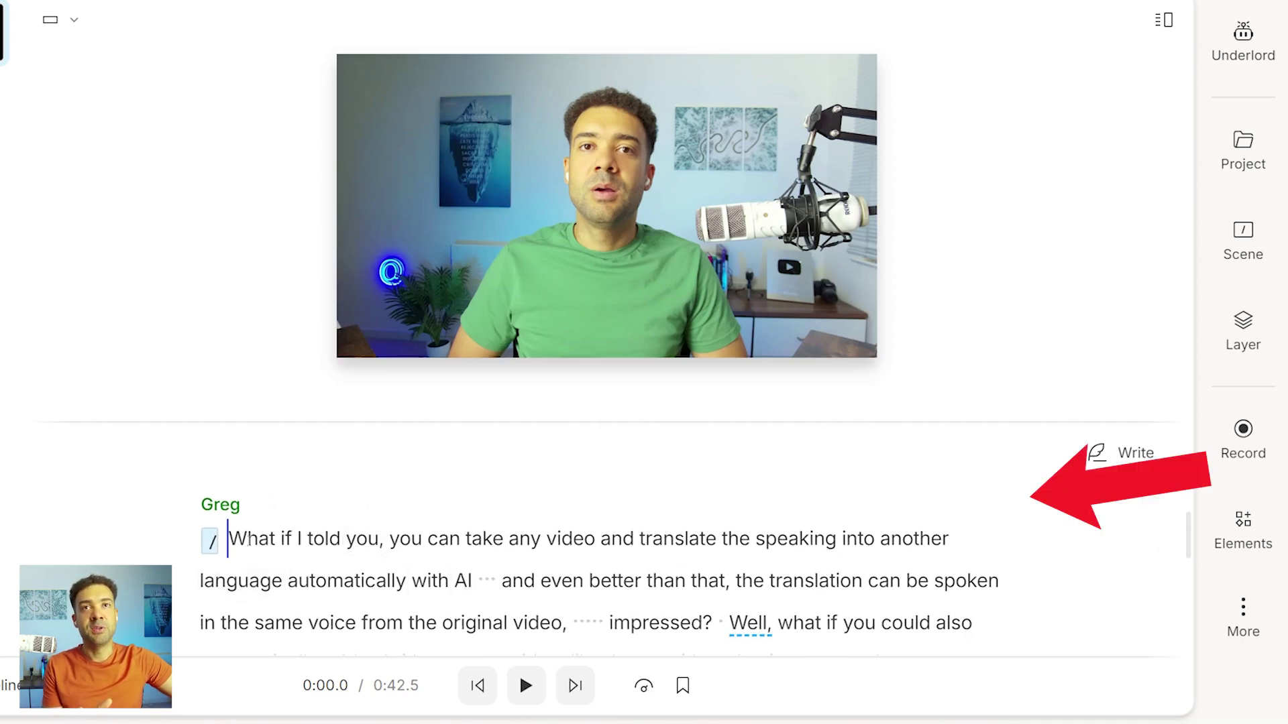
{"action": "scroll", "coordinate": [332, 544], "scroll_direction": "down", "scroll_amount": 2}
{"action": "scroll", "coordinate": [329, 540], "scroll_direction": "down", "scroll_amount": 3}
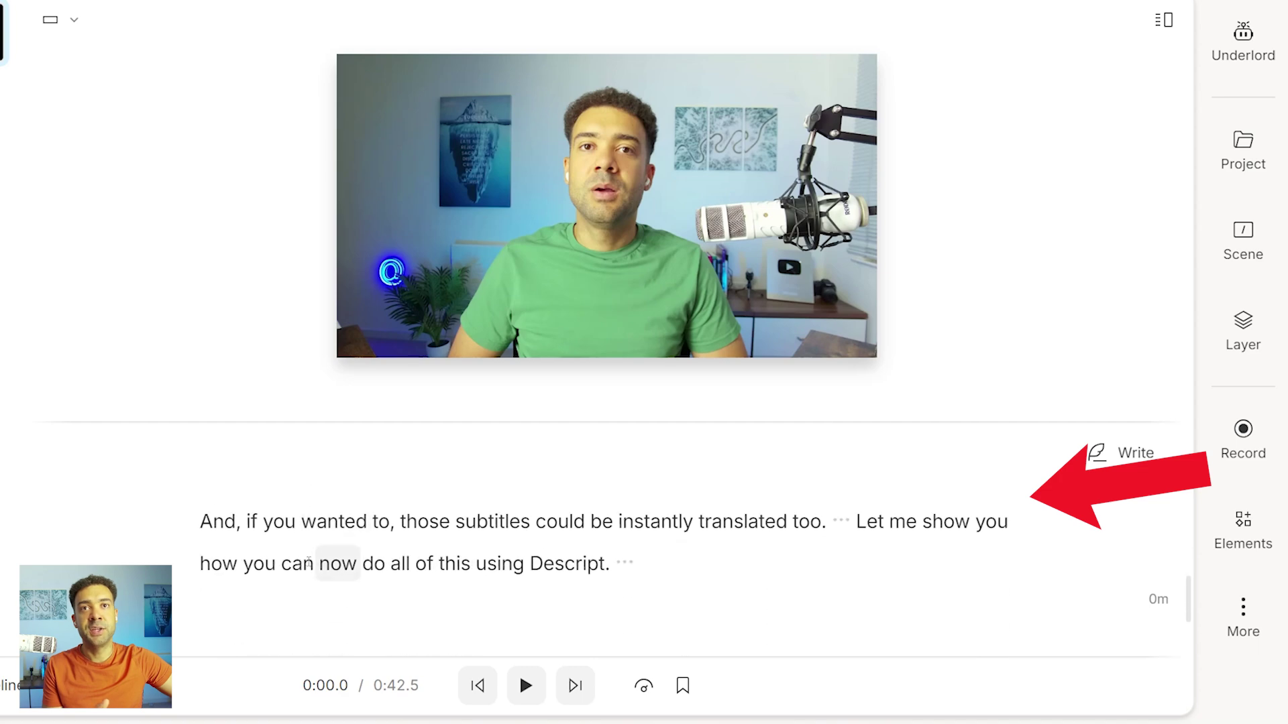
{"action": "left_click", "coordinate": [703, 243]}
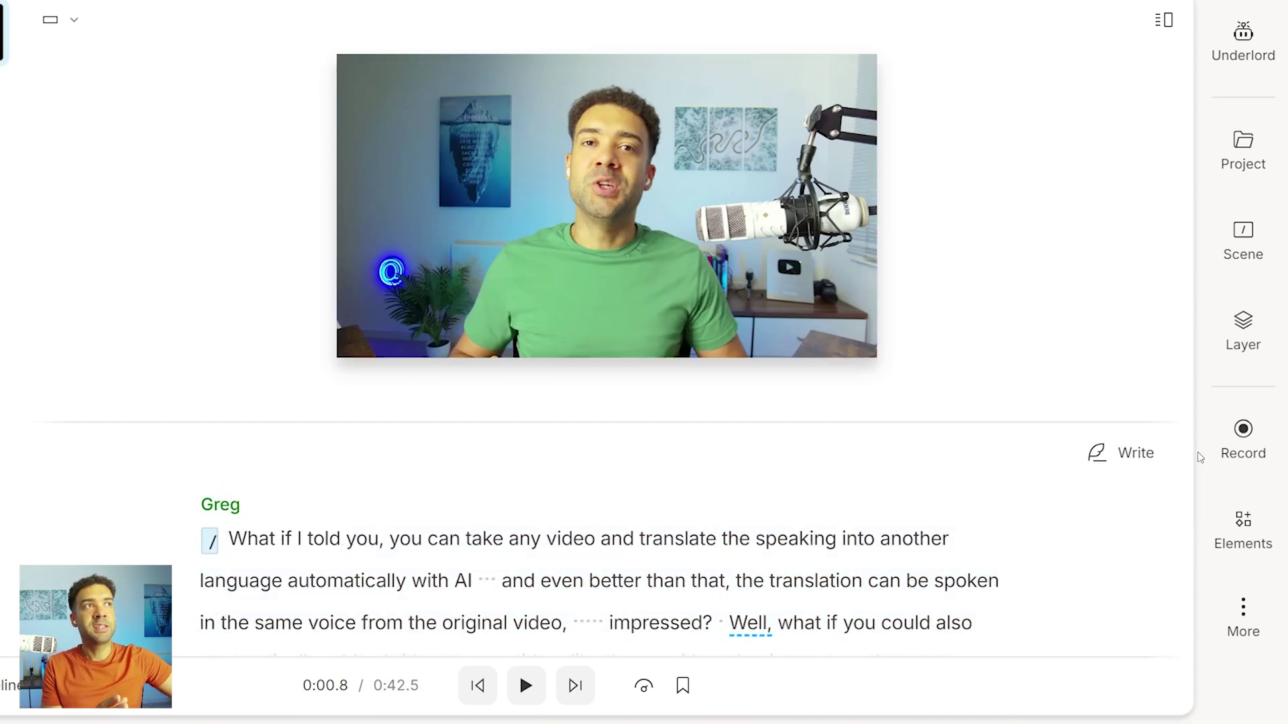
Add captions to all scenes of the video in the Bold Italic: Green style
{"action": "left_click", "coordinate": [1243, 609]}
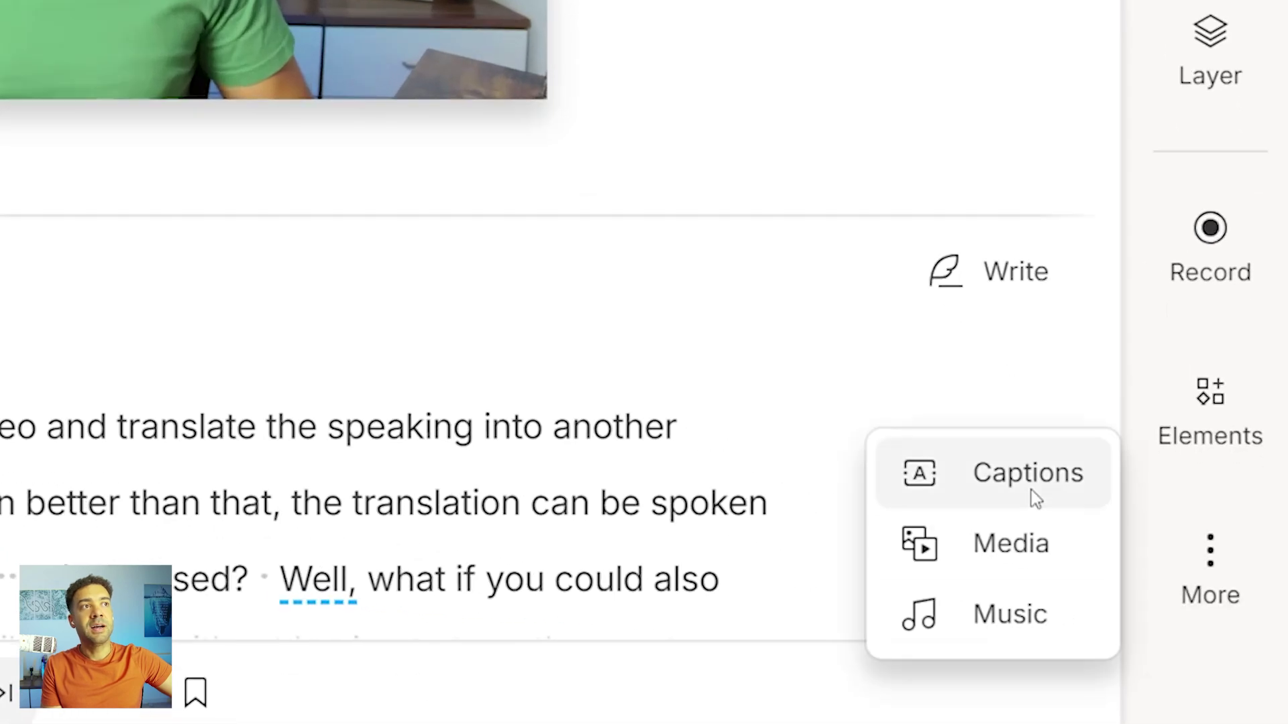
{"action": "left_click", "coordinate": [1031, 497]}
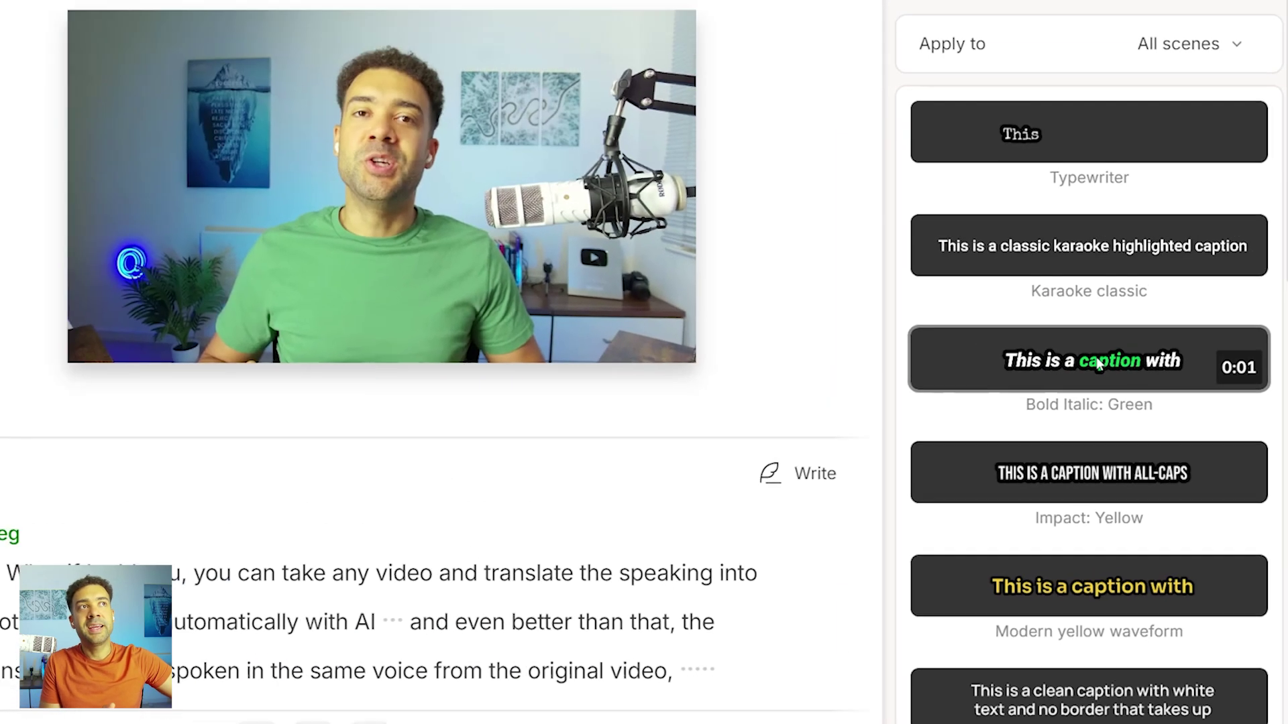
{"action": "left_click", "coordinate": [1099, 362]}
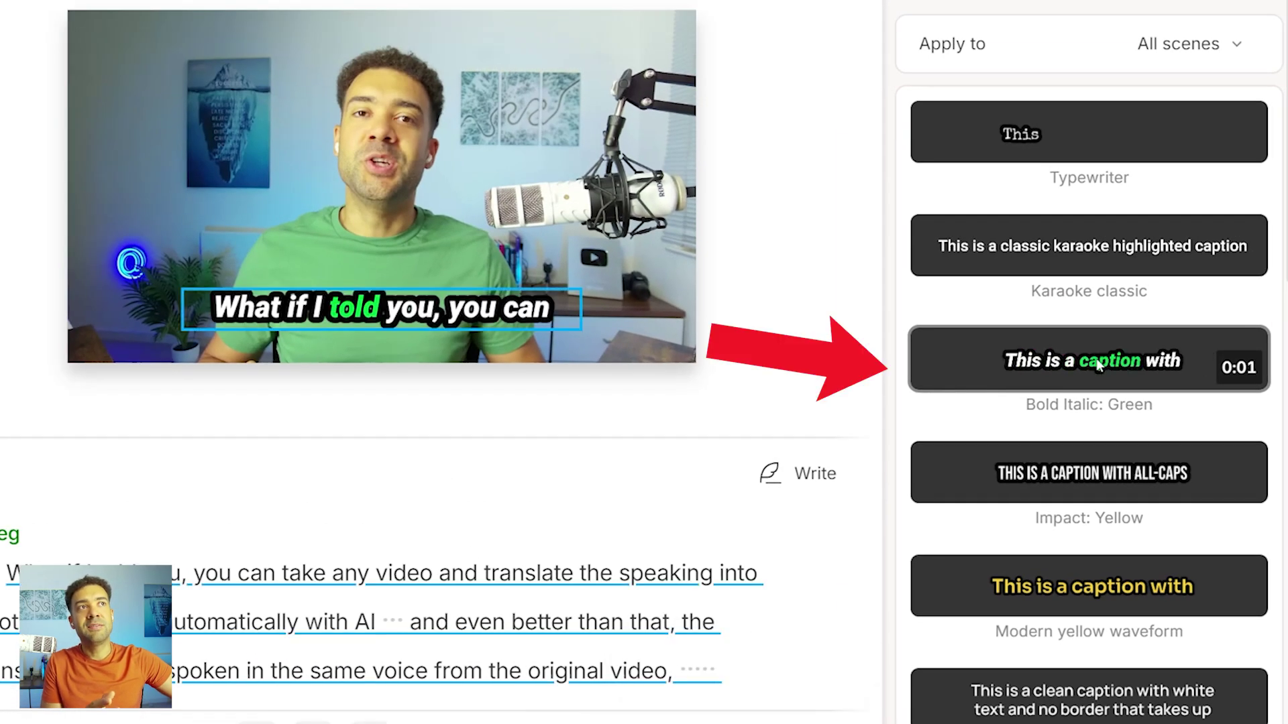
Try the Impact: Yellow caption style and another style over the green captions, and undo these additions
{"action": "left_click", "coordinate": [1093, 474]}
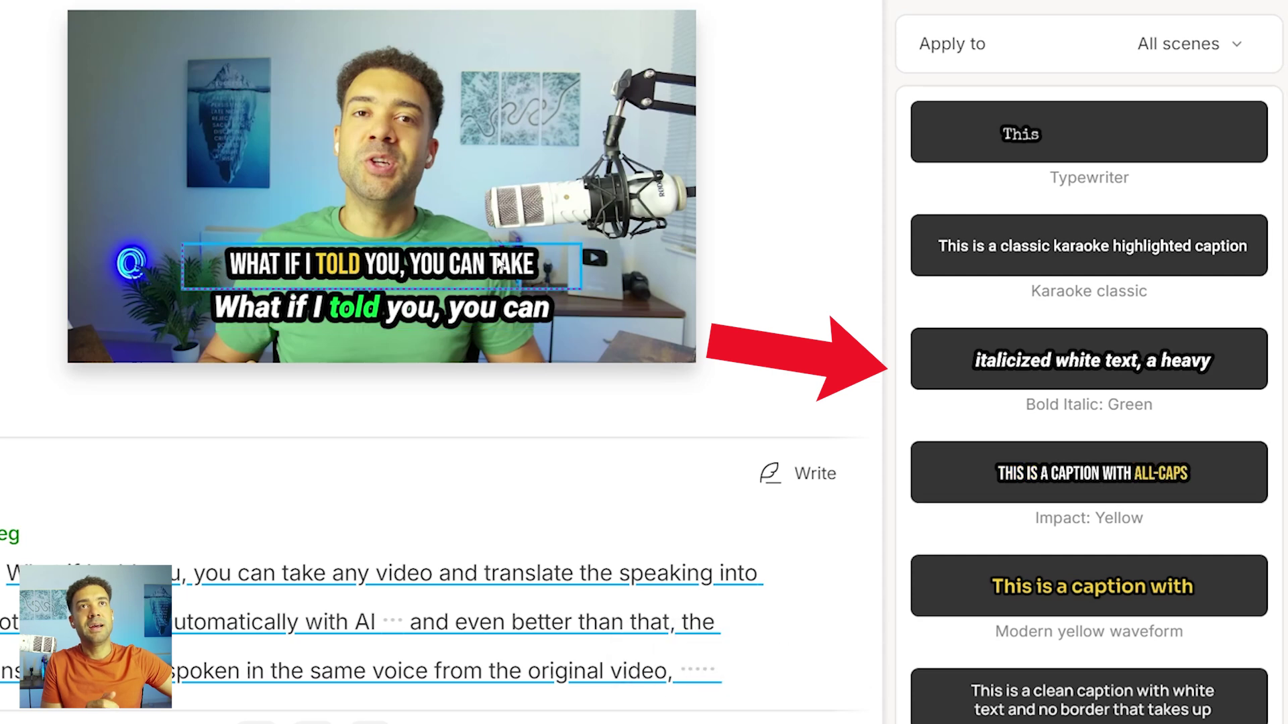
{"action": "scroll", "coordinate": [1062, 518], "scroll_direction": "down", "scroll_amount": 1}
{"action": "left_click", "coordinate": [1106, 633]}
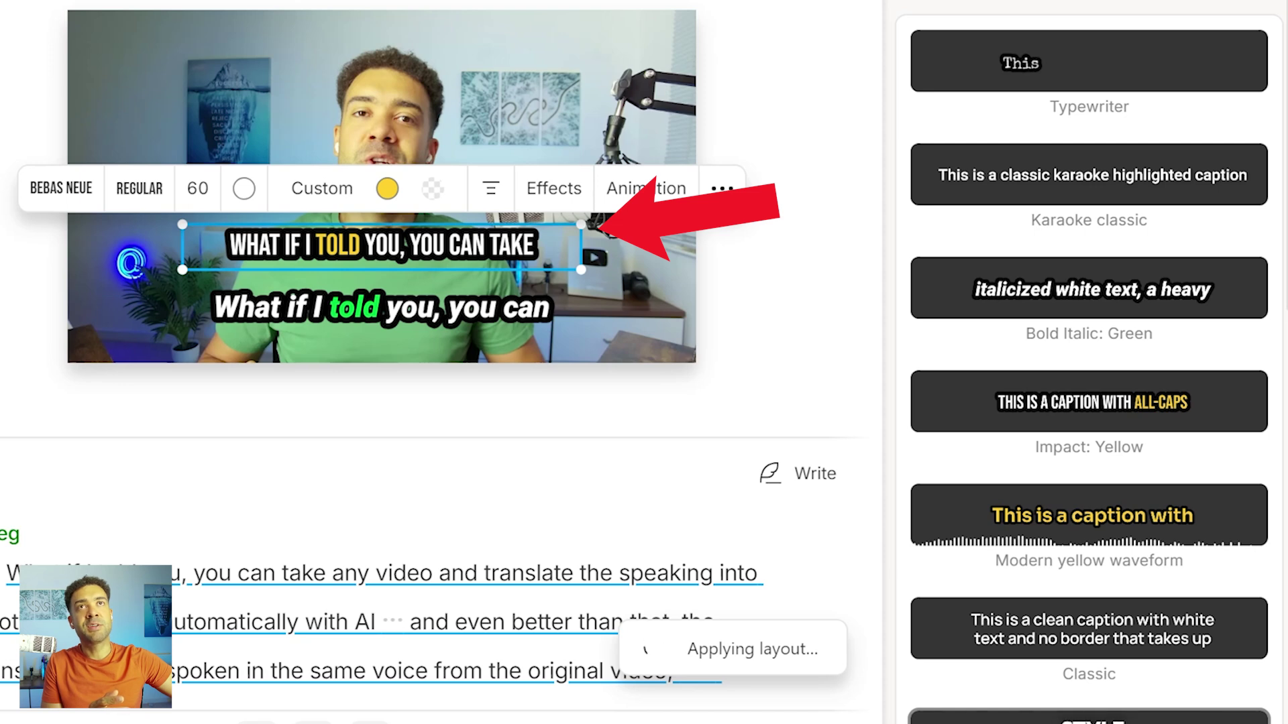
{"action": "key", "text": "ctrl+z"}
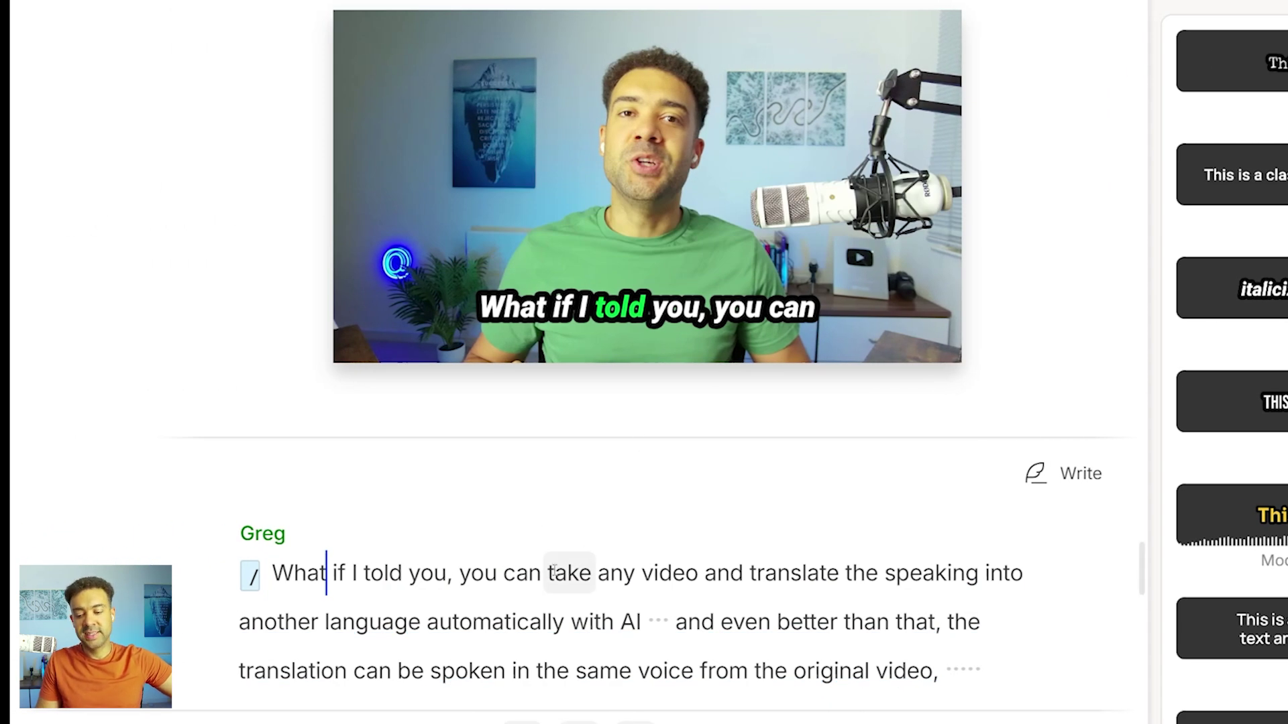
Play the captioned video from the start of the transcript and look through the other available caption styles
{"action": "left_click", "coordinate": [482, 574]}
{"action": "key", "text": "space"}
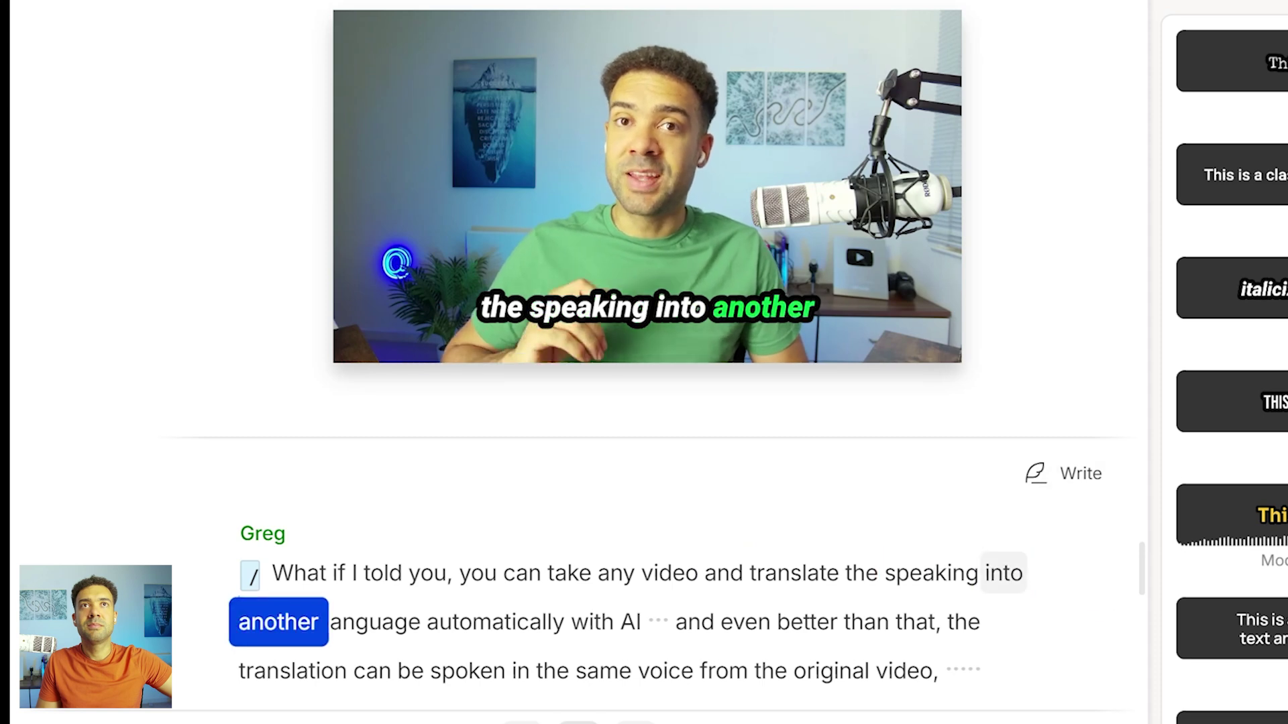
{"action": "scroll", "coordinate": [1095, 369], "scroll_direction": "down", "scroll_amount": 6}
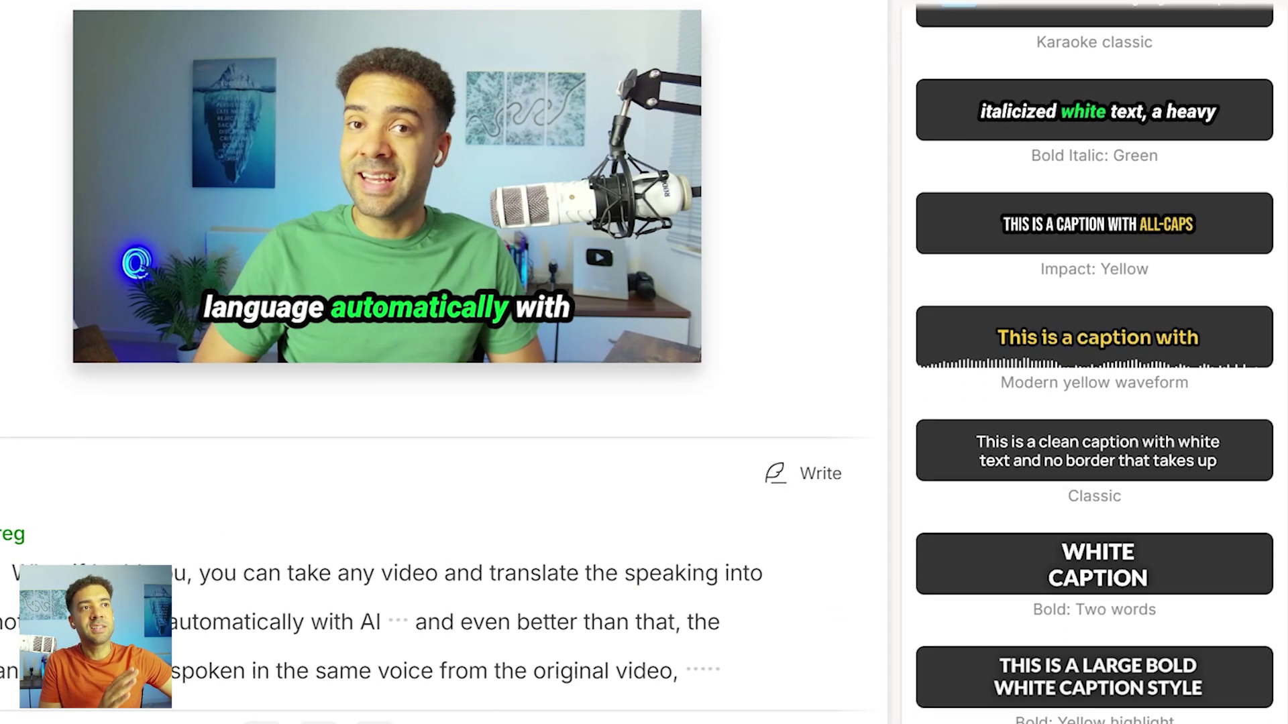
{"action": "scroll", "coordinate": [1094, 369], "scroll_direction": "down", "scroll_amount": 12}
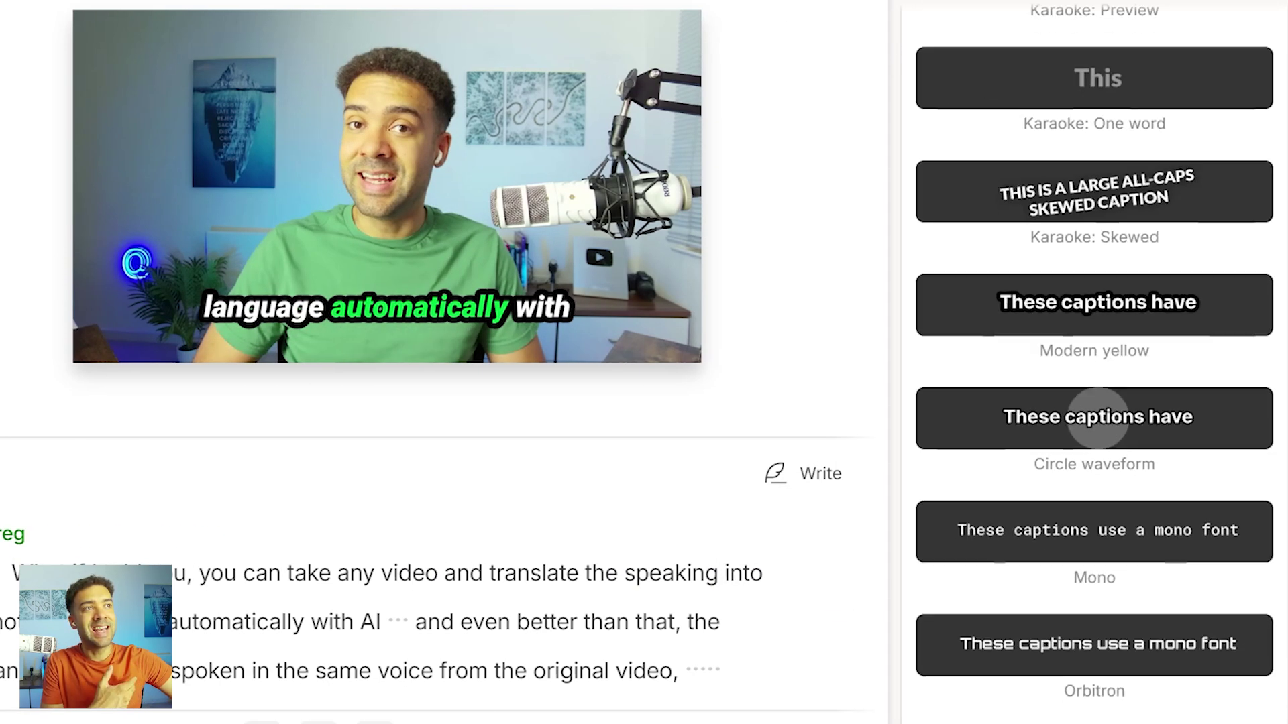
{"action": "scroll", "coordinate": [1097, 350], "scroll_direction": "up", "scroll_amount": 12}
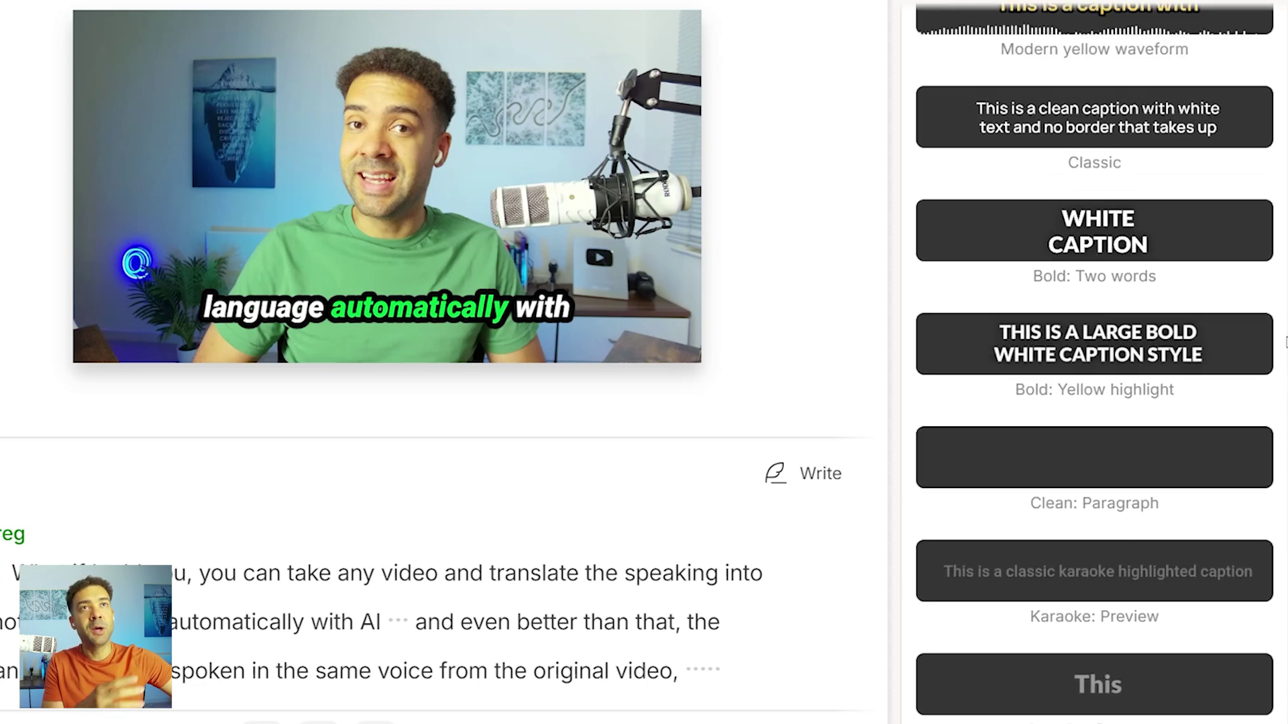
{"action": "scroll", "coordinate": [1285, 272], "scroll_direction": "up", "scroll_amount": 2}
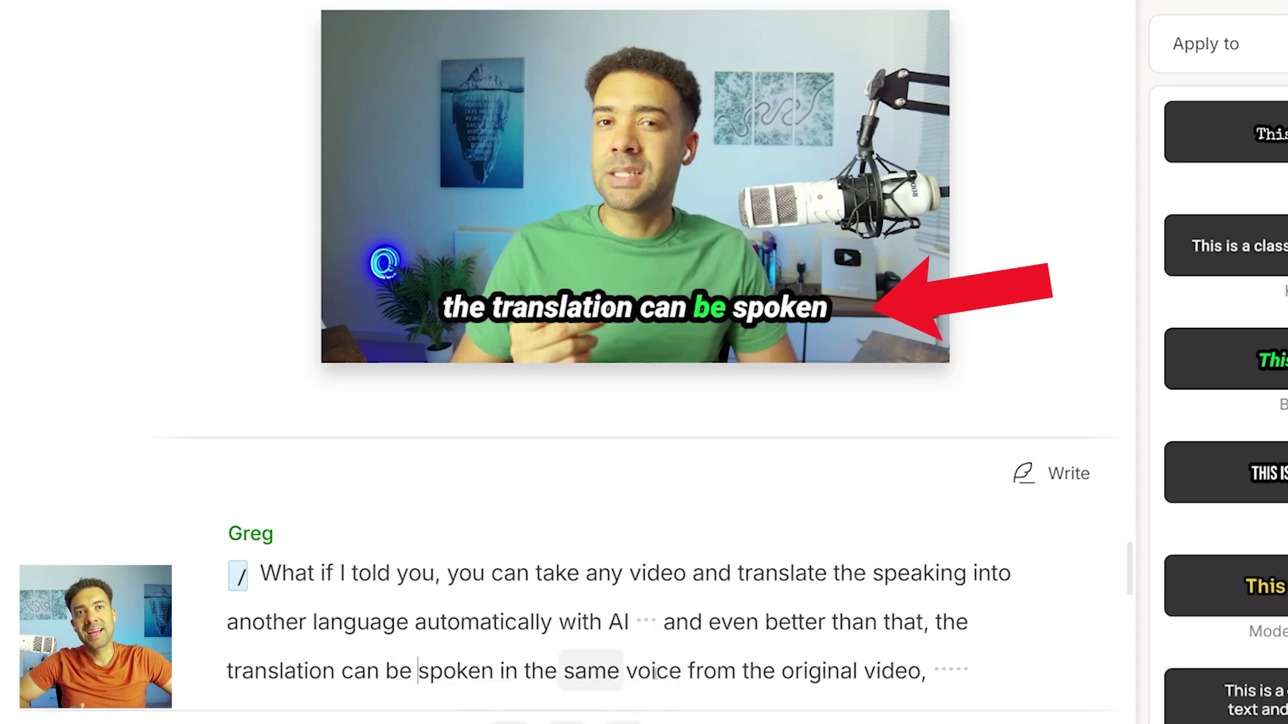
{"action": "scroll", "coordinate": [714, 668], "scroll_direction": "down", "scroll_amount": 1}
{"action": "scroll", "coordinate": [714, 667], "scroll_direction": "down", "scroll_amount": 2}
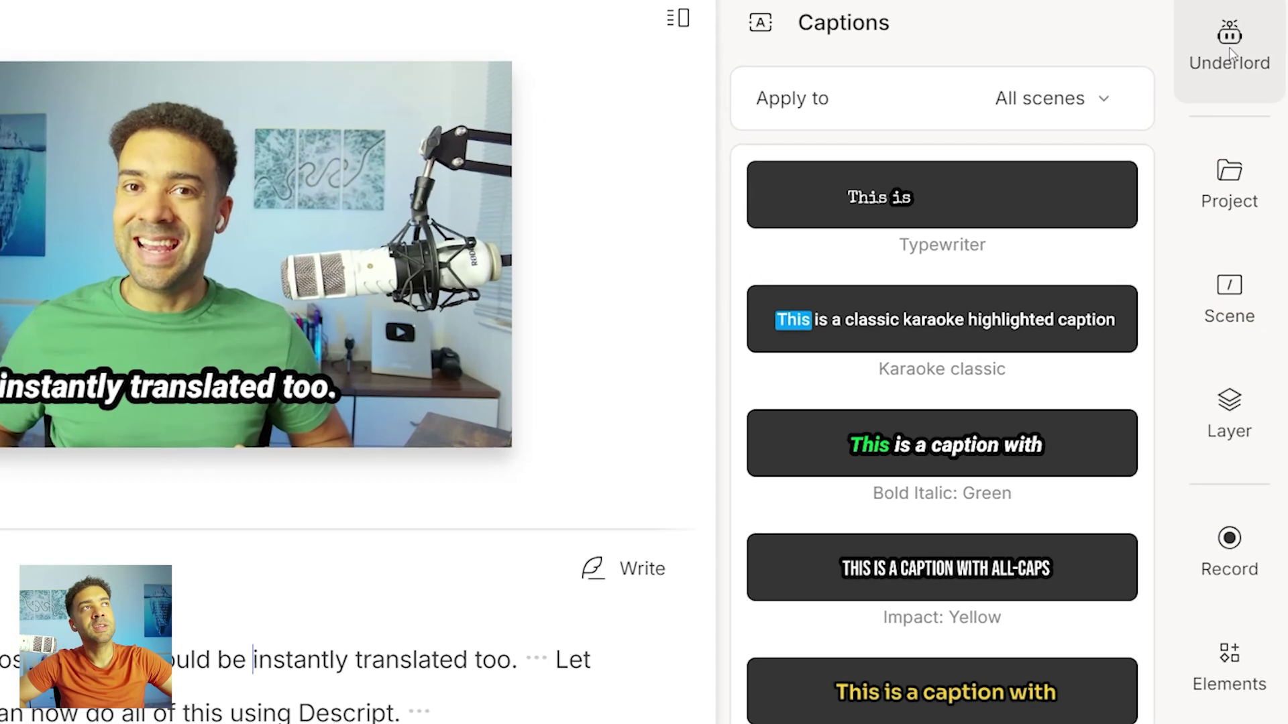
Translate the transcript and captions into German with Underlord, leaving speech dubbing off
{"action": "left_click", "coordinate": [1239, 30]}
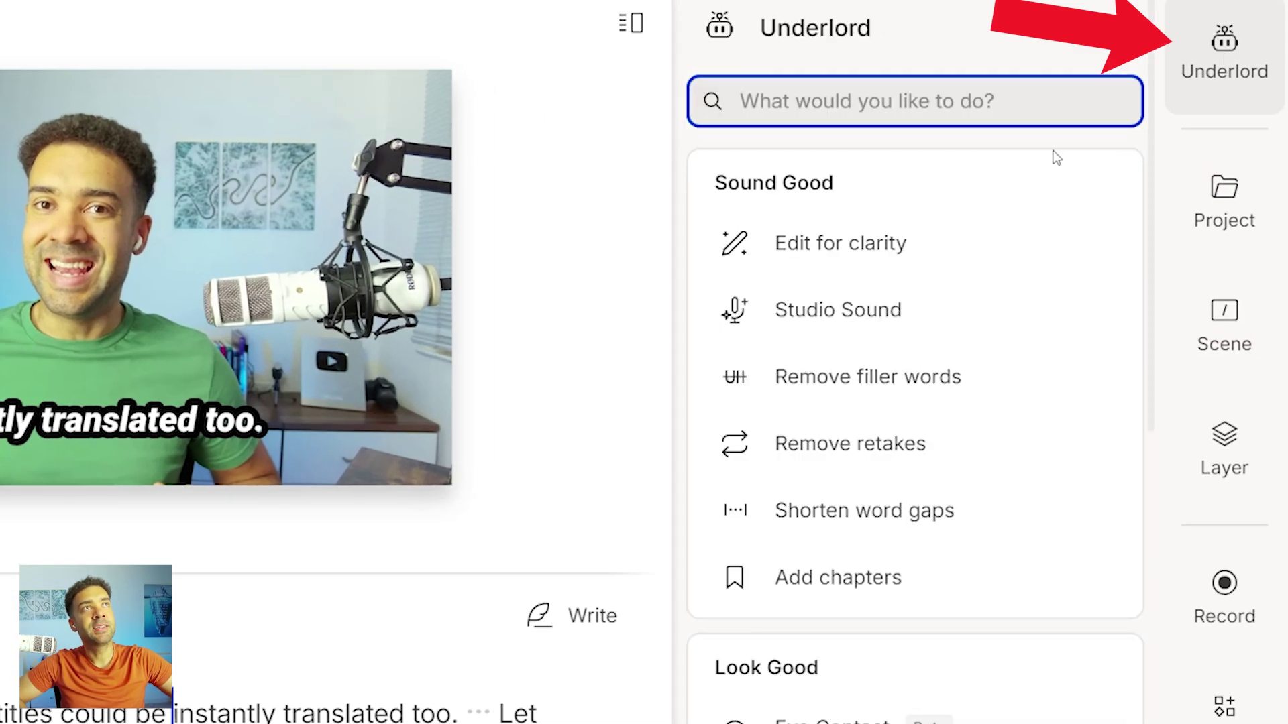
{"action": "scroll", "coordinate": [955, 595], "scroll_direction": "down", "scroll_amount": 10}
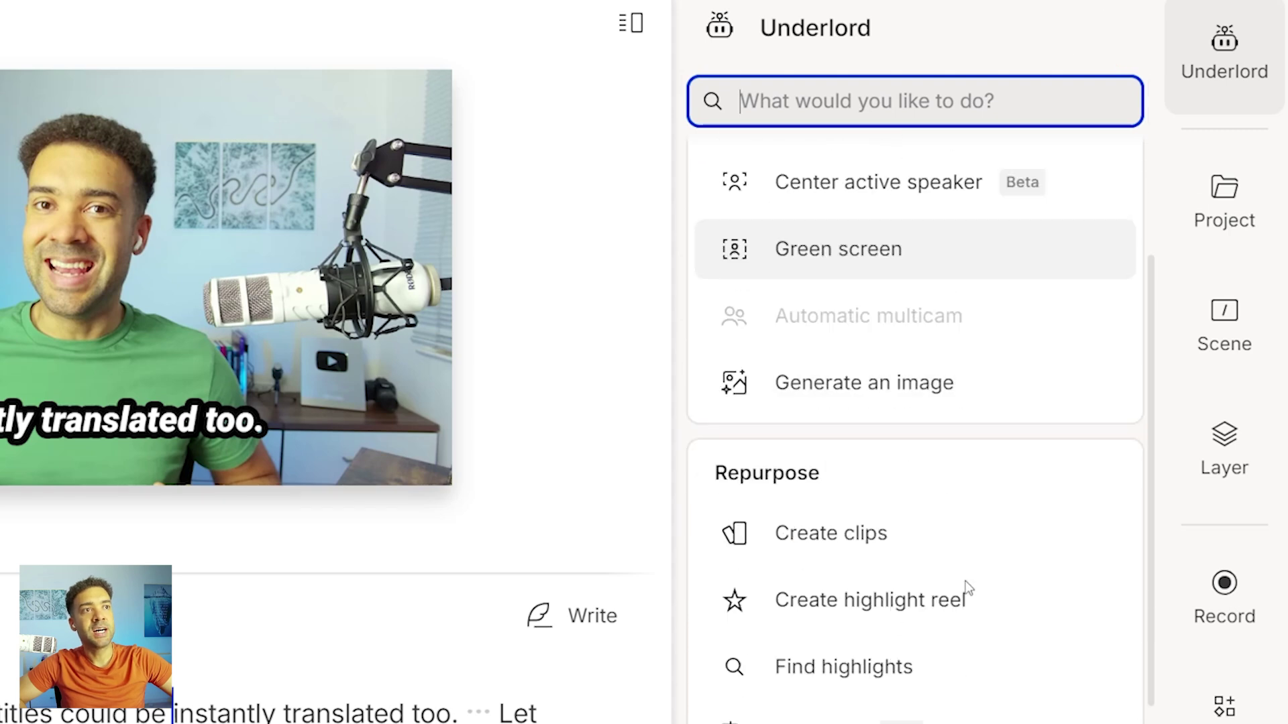
{"action": "left_click", "coordinate": [956, 678]}
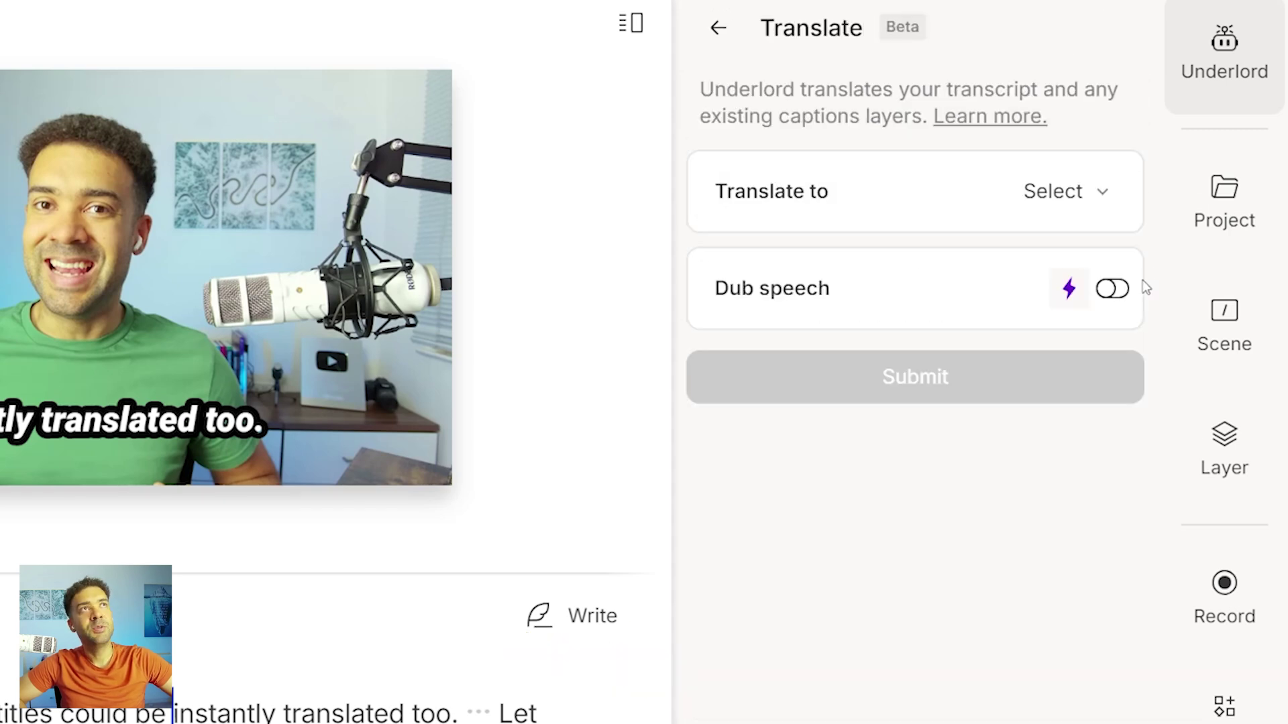
{"action": "left_click", "coordinate": [1080, 204]}
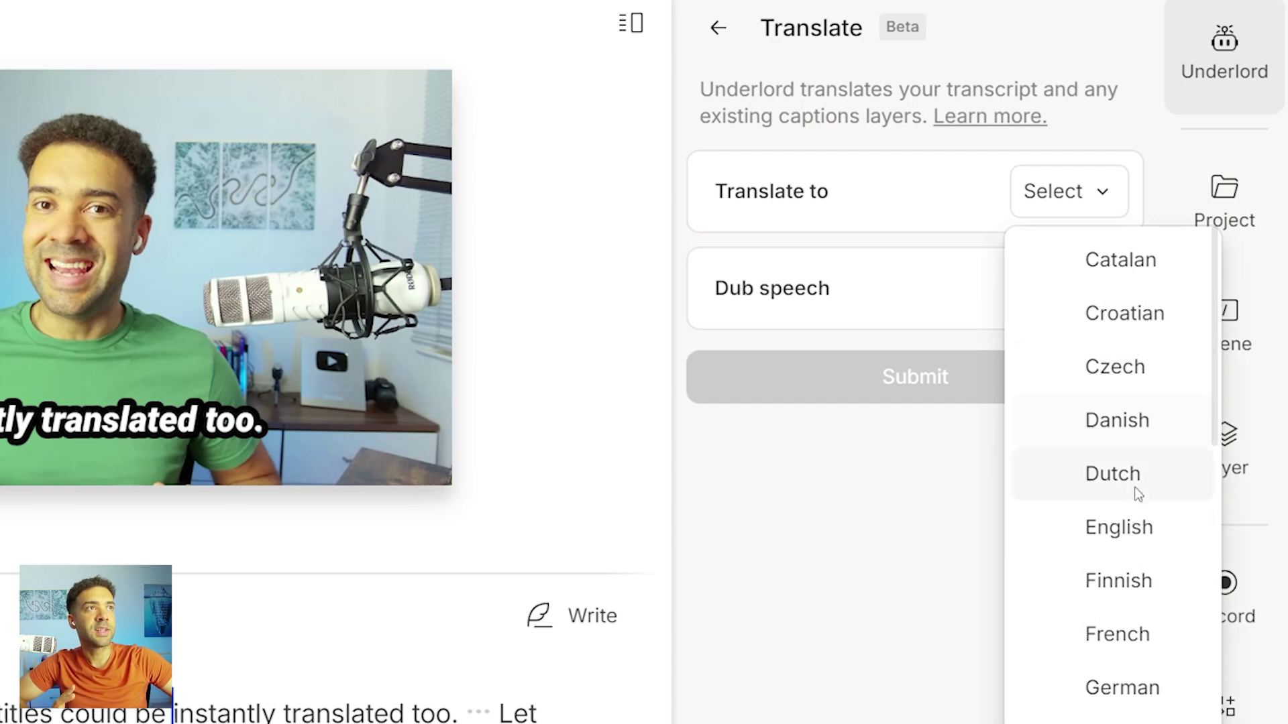
{"action": "left_click", "coordinate": [1121, 691]}
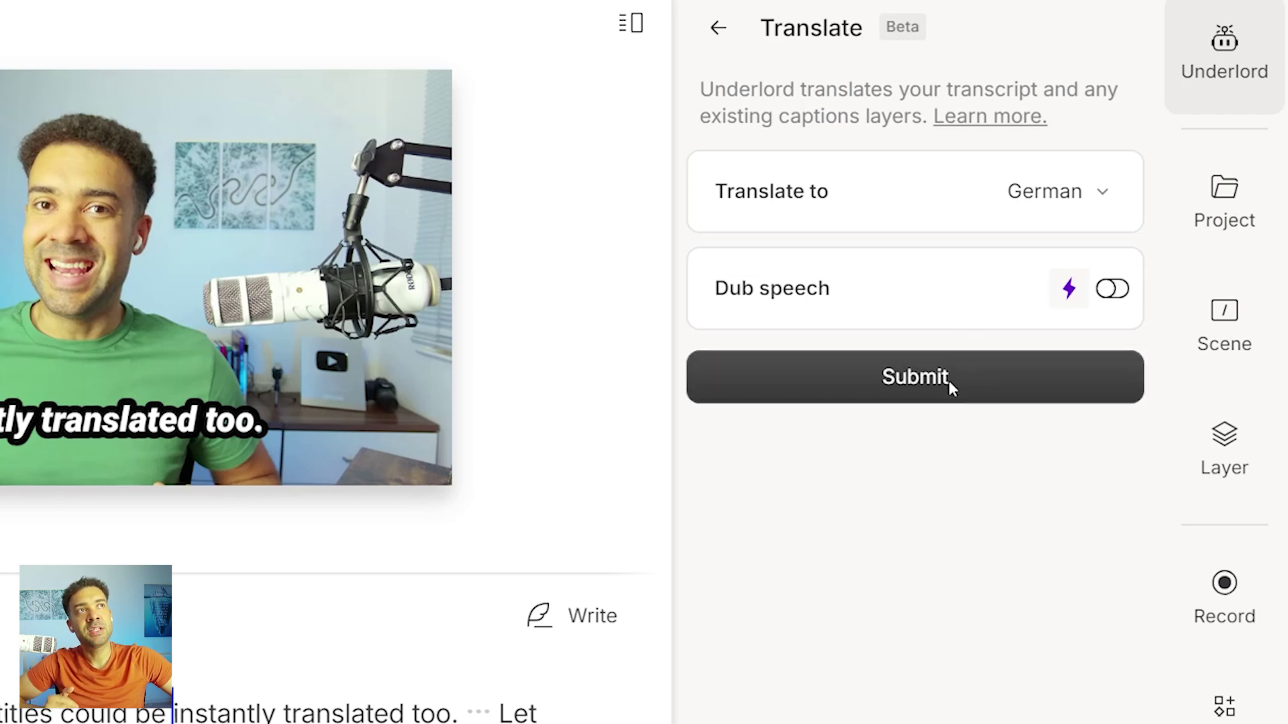
{"action": "left_click", "coordinate": [948, 379]}
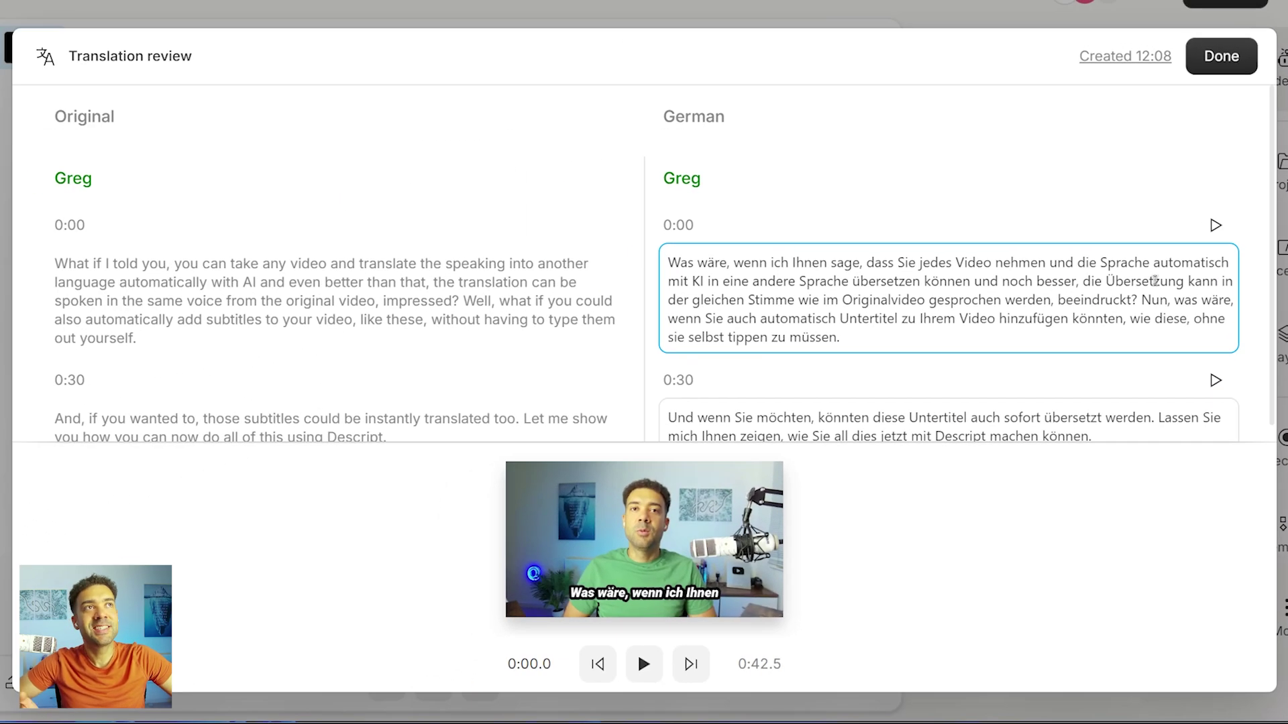
Examine the text of both German paragraphs in the translation review
{"action": "scroll", "coordinate": [1108, 282], "scroll_direction": "down", "scroll_amount": 1}
{"action": "left_click_drag", "start_coordinate": [675, 247], "coordinate": [910, 314]}
{"action": "left_click_drag", "start_coordinate": [1099, 428], "coordinate": [991, 422]}
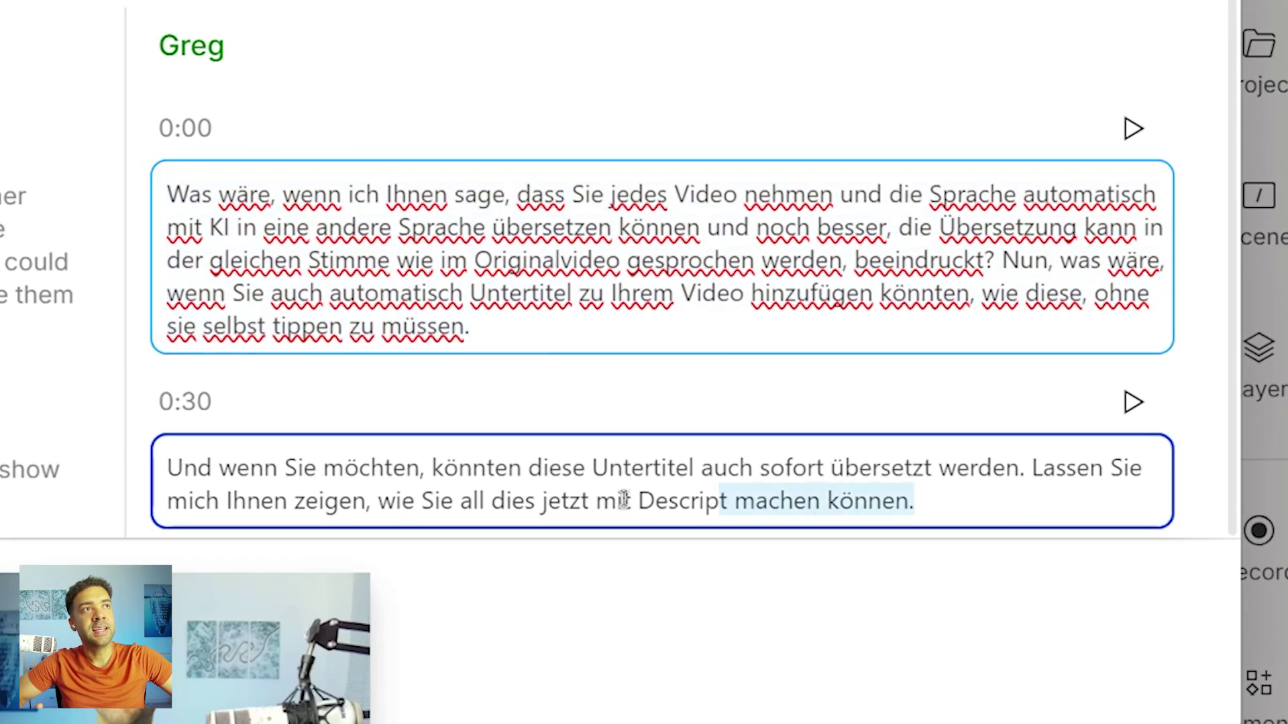
{"action": "left_click", "coordinate": [496, 338]}
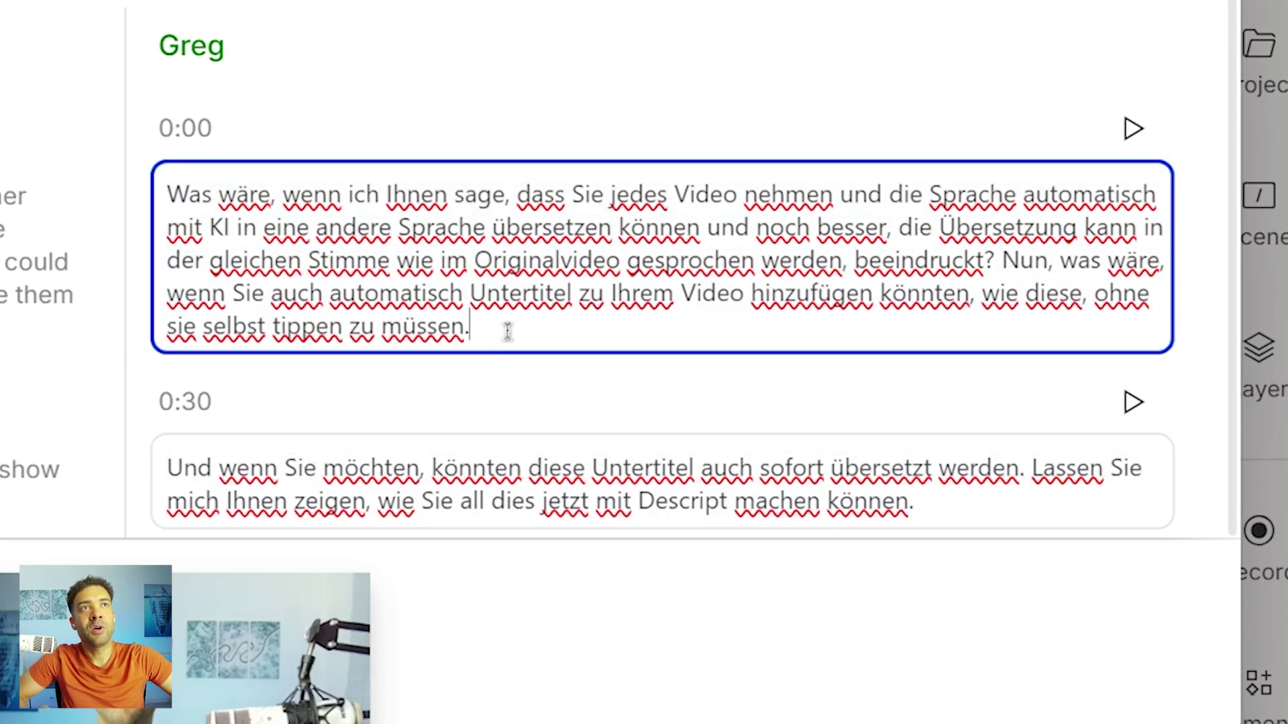
Try a small spacing edit before "Untertitel" in the first German paragraph and revert it
{"action": "left_click", "coordinate": [476, 290]}
{"action": "key", "text": "BackSpace"}
{"action": "key", "text": "BackSpace"}
{"action": "key", "text": "BackSpace"}
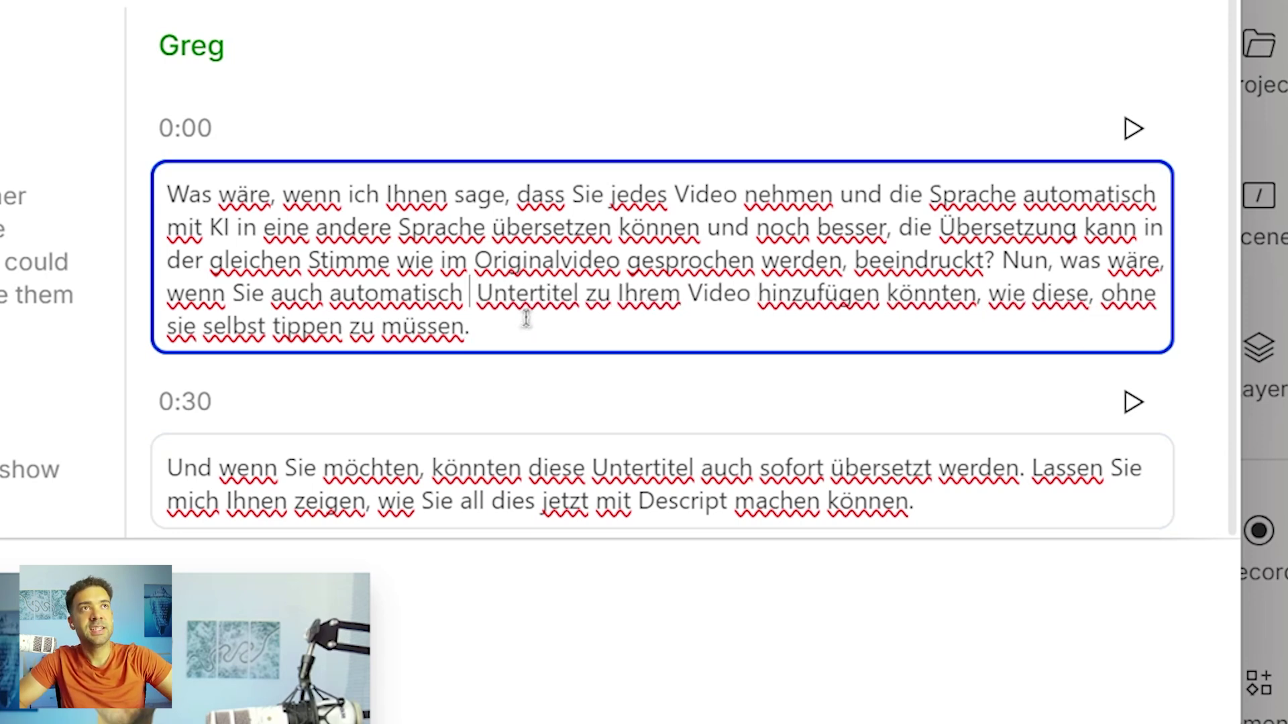
{"action": "key", "text": "BackSpace"}
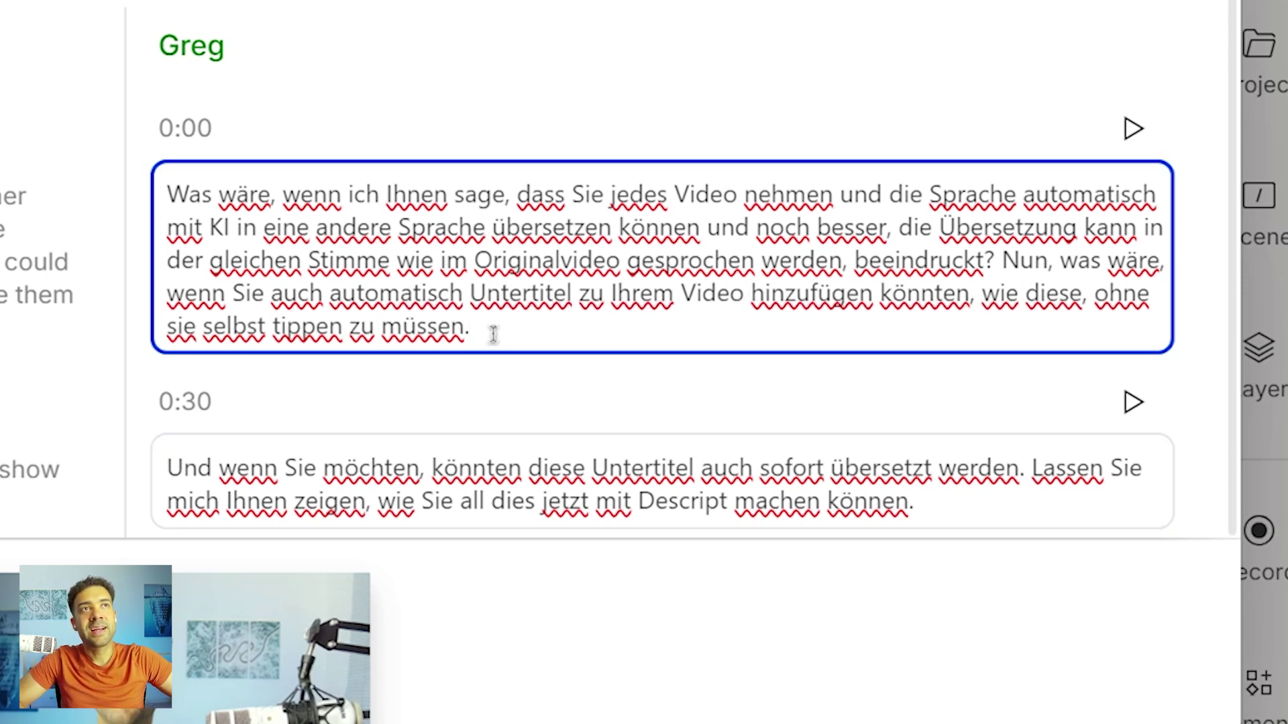
{"action": "key", "text": "Tab"}
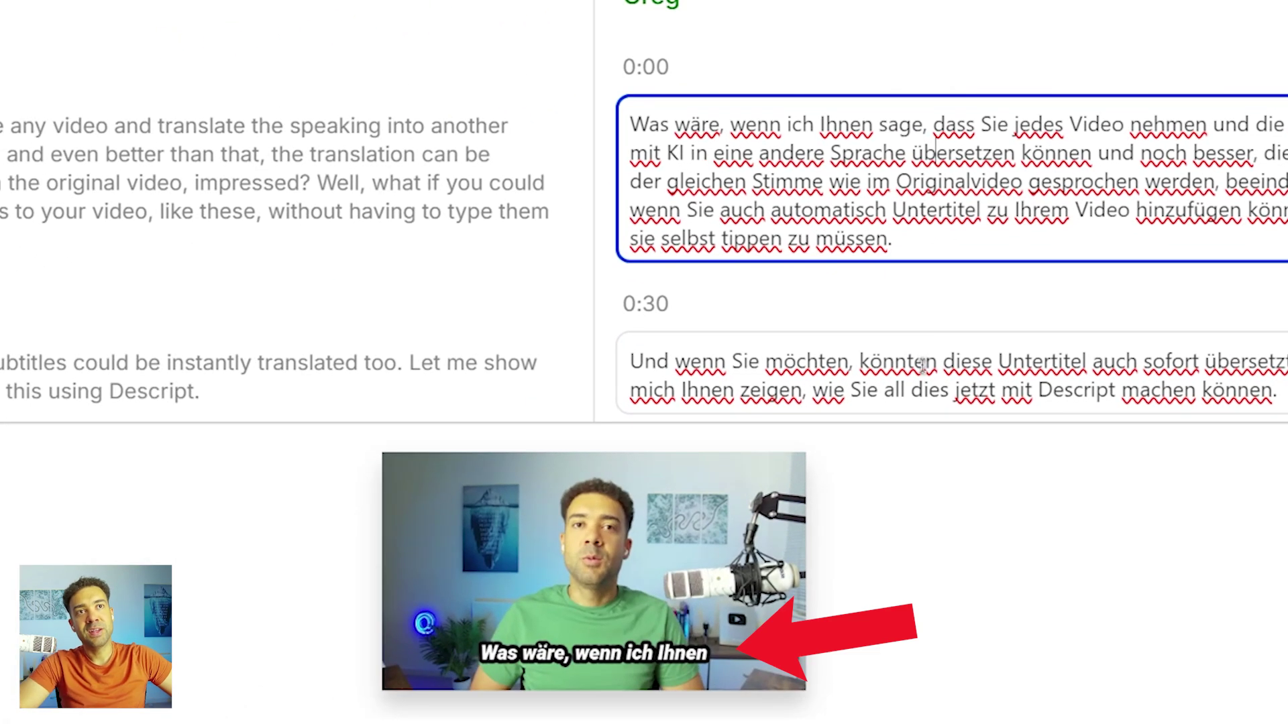
Preview the German captions for the 0:30 and 0:00 paragraphs and finish the translation review
{"action": "left_click", "coordinate": [923, 365]}
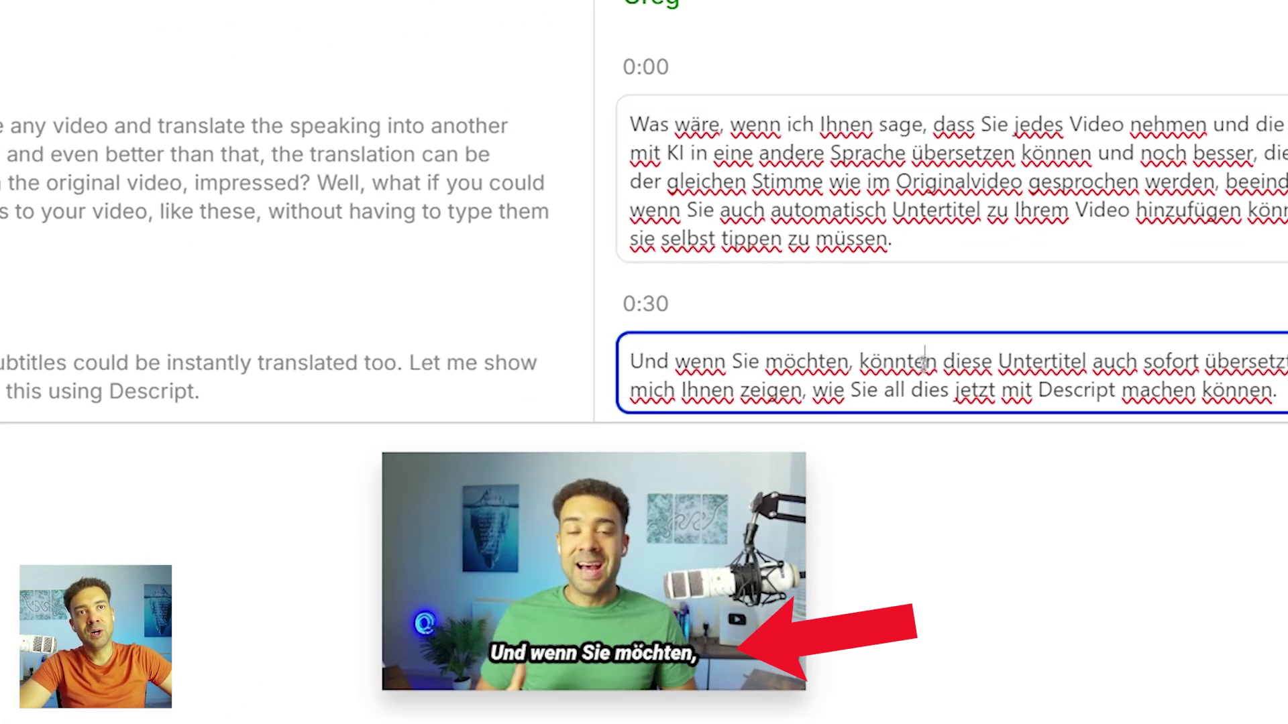
{"action": "left_click", "coordinate": [959, 247]}
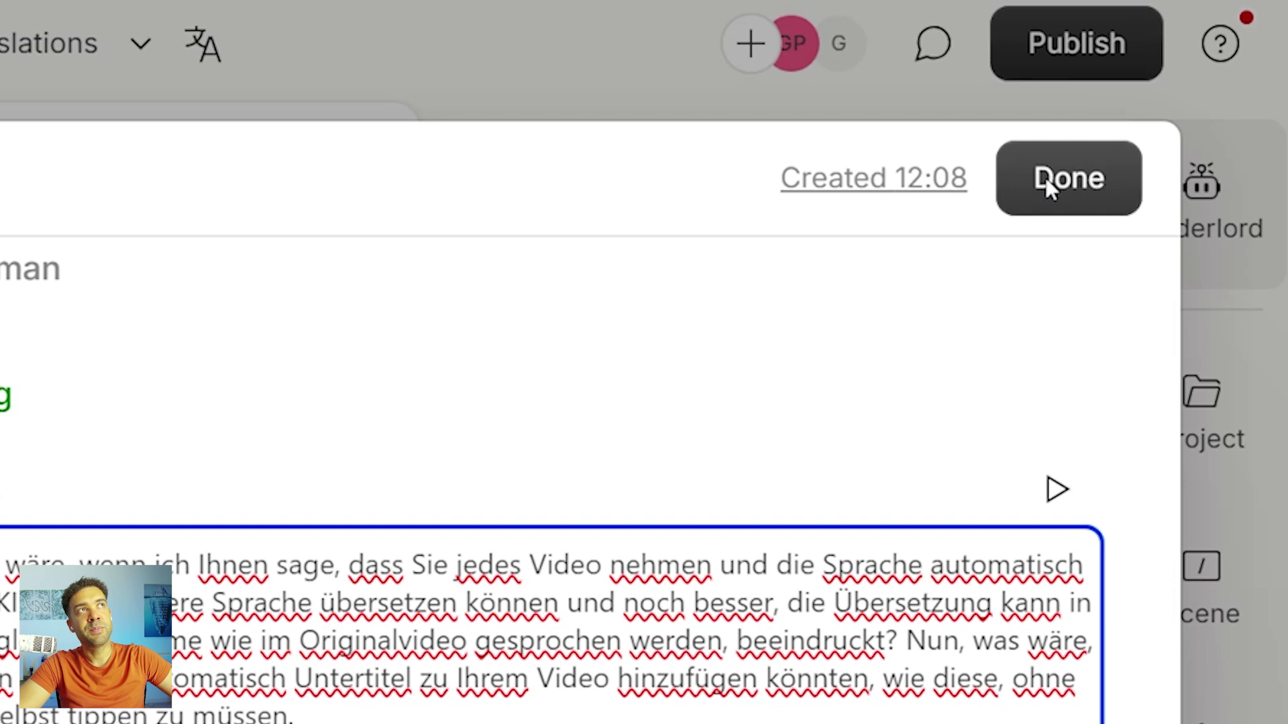
{"action": "left_click", "coordinate": [1044, 175]}
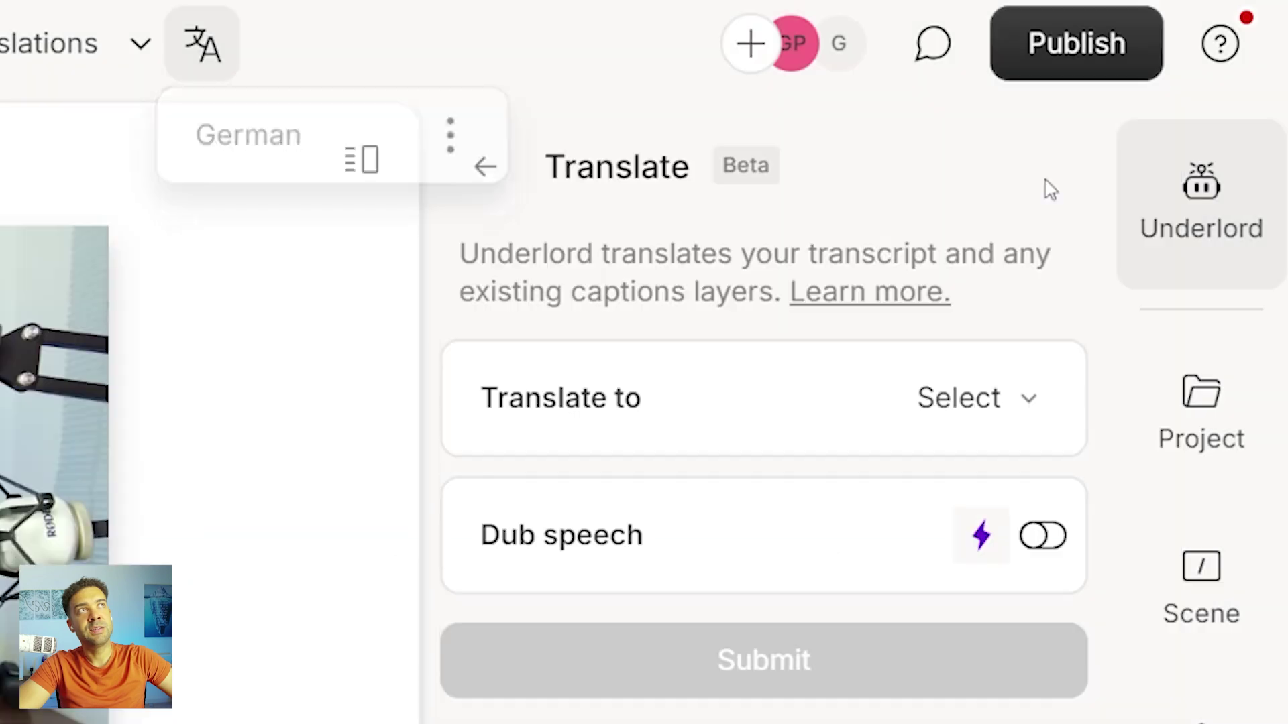
Publish the German version of the video as a web link and play the published video
{"action": "left_click", "coordinate": [1056, 54]}
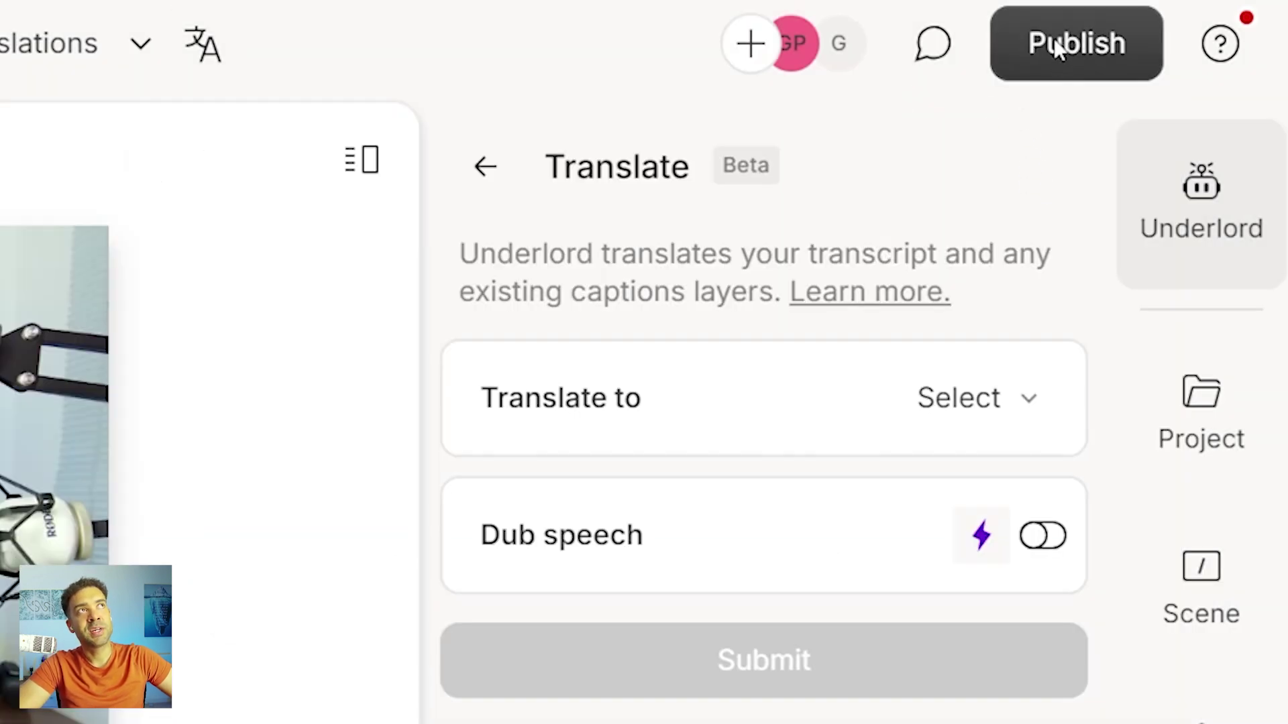
{"action": "left_click", "coordinate": [1056, 50]}
{"action": "left_click", "coordinate": [1058, 164]}
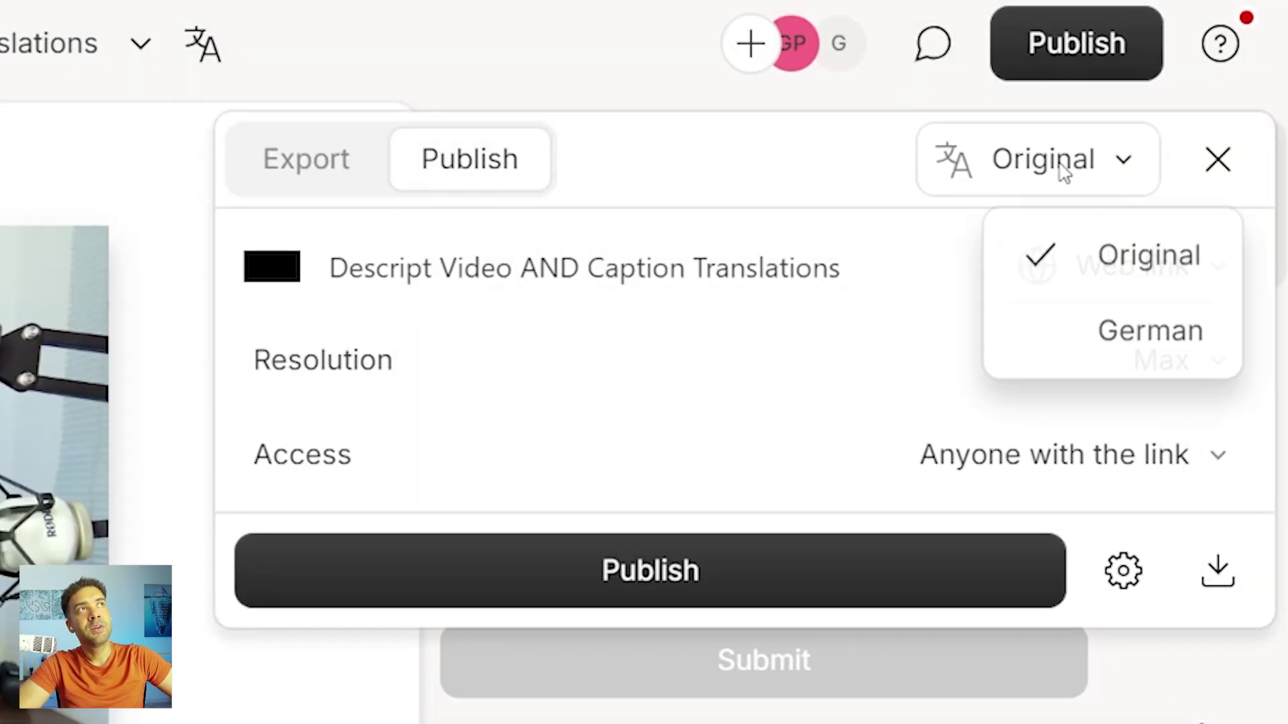
{"action": "left_click", "coordinate": [1129, 349]}
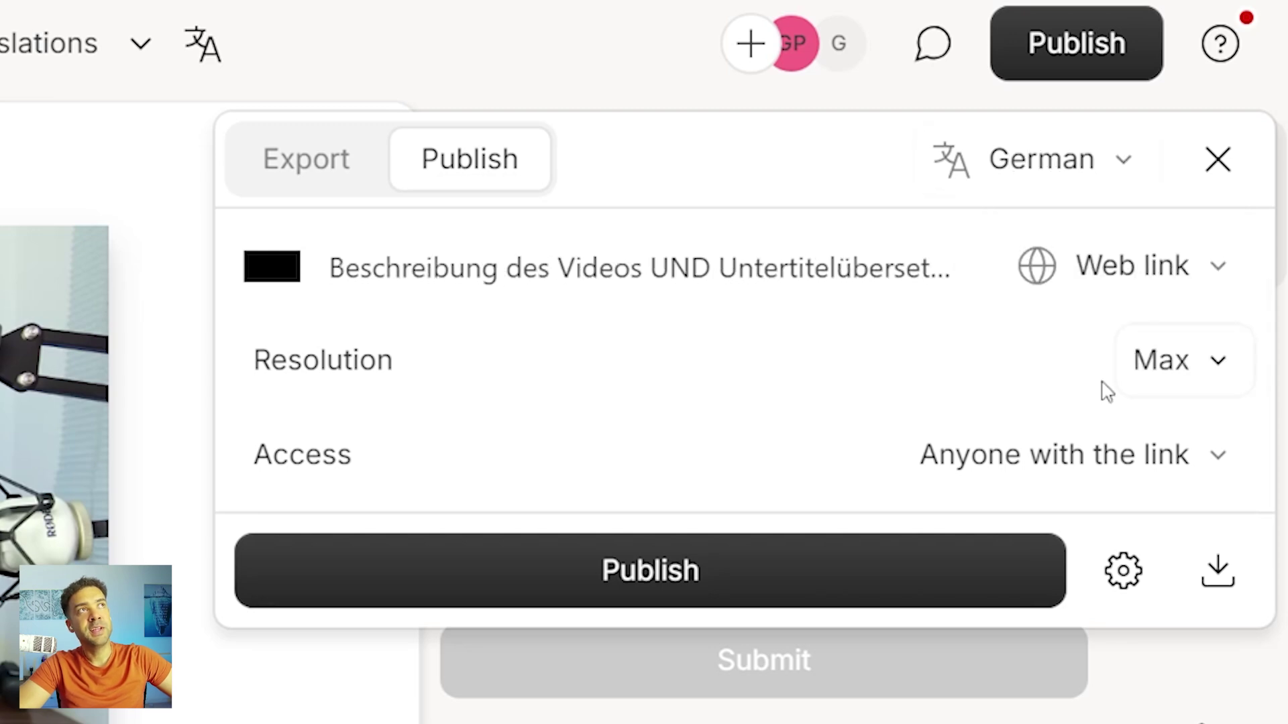
{"action": "left_click", "coordinate": [834, 579]}
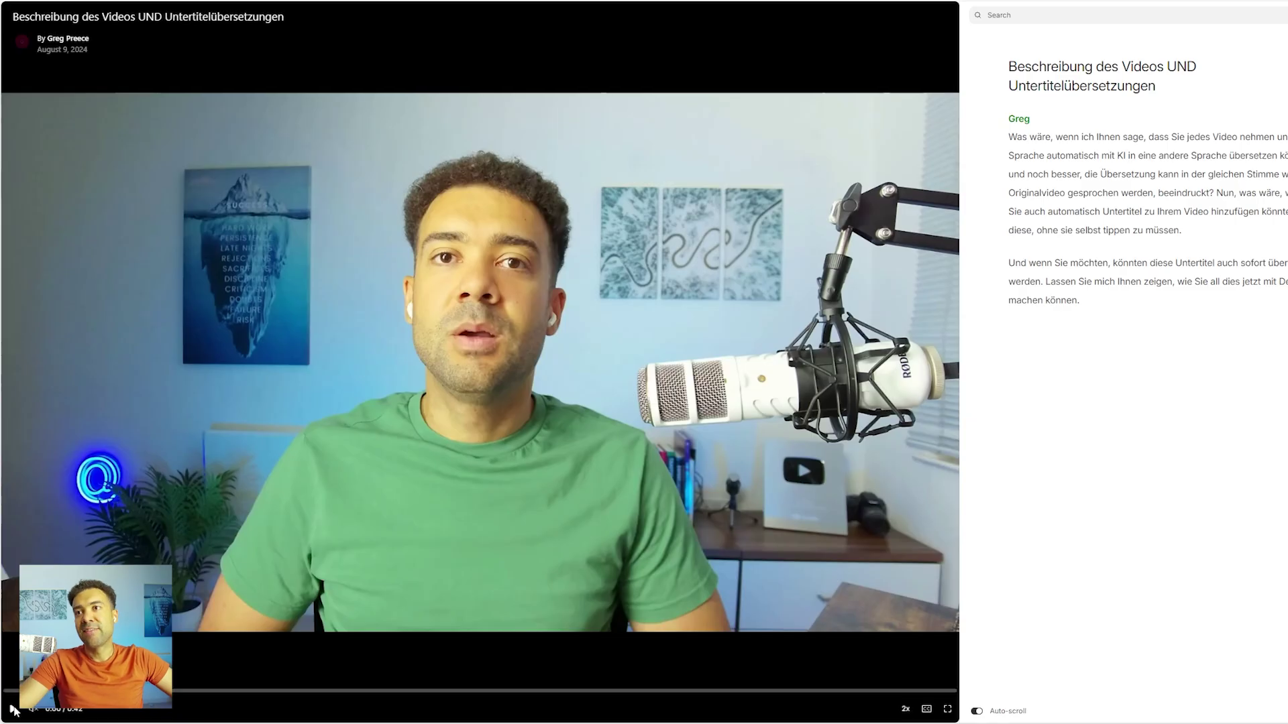
{"action": "left_click", "coordinate": [12, 709]}
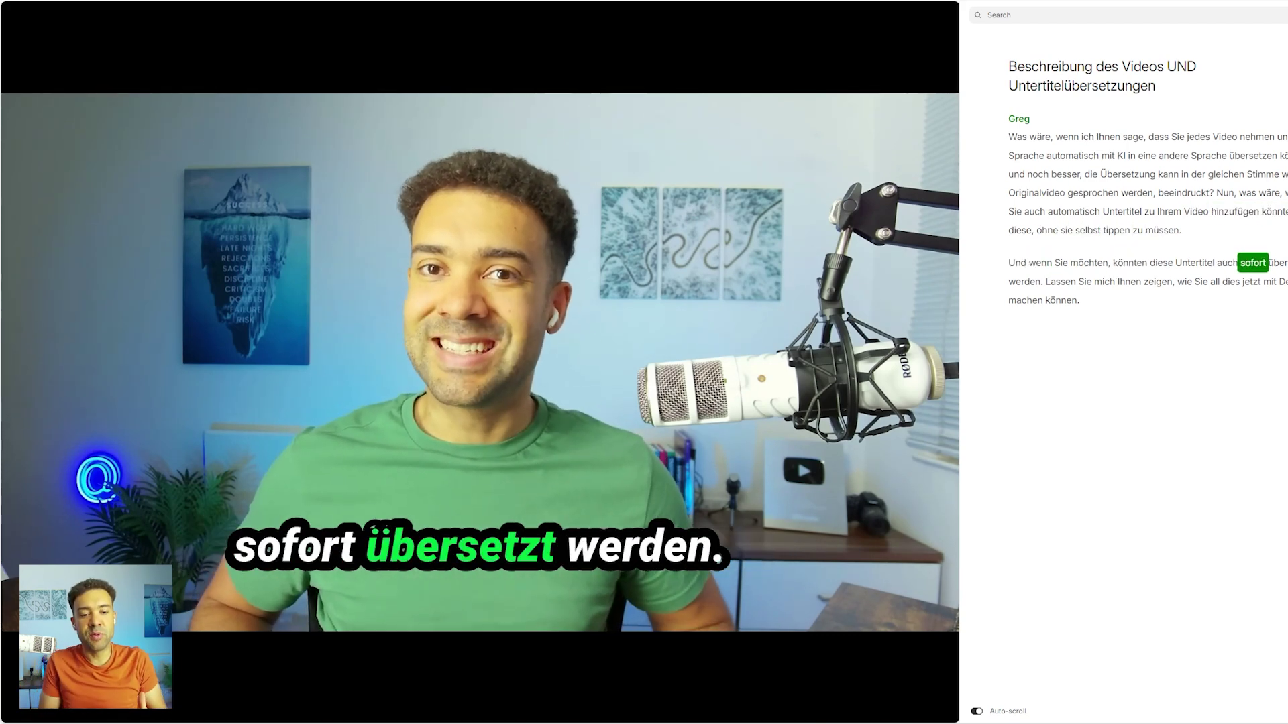
Check playback of the published German video and preview the opening of the original captioned video in the editor
{"action": "left_click", "coordinate": [542, 692]}
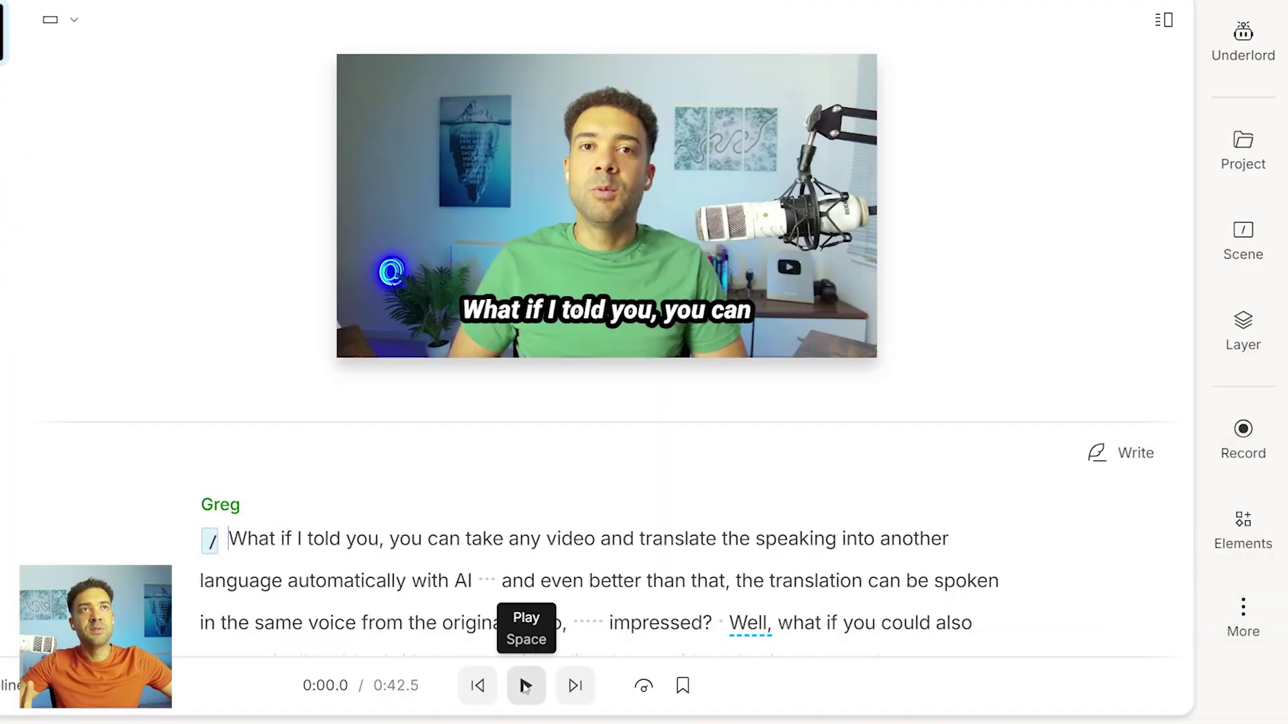
{"action": "left_click", "coordinate": [526, 687]}
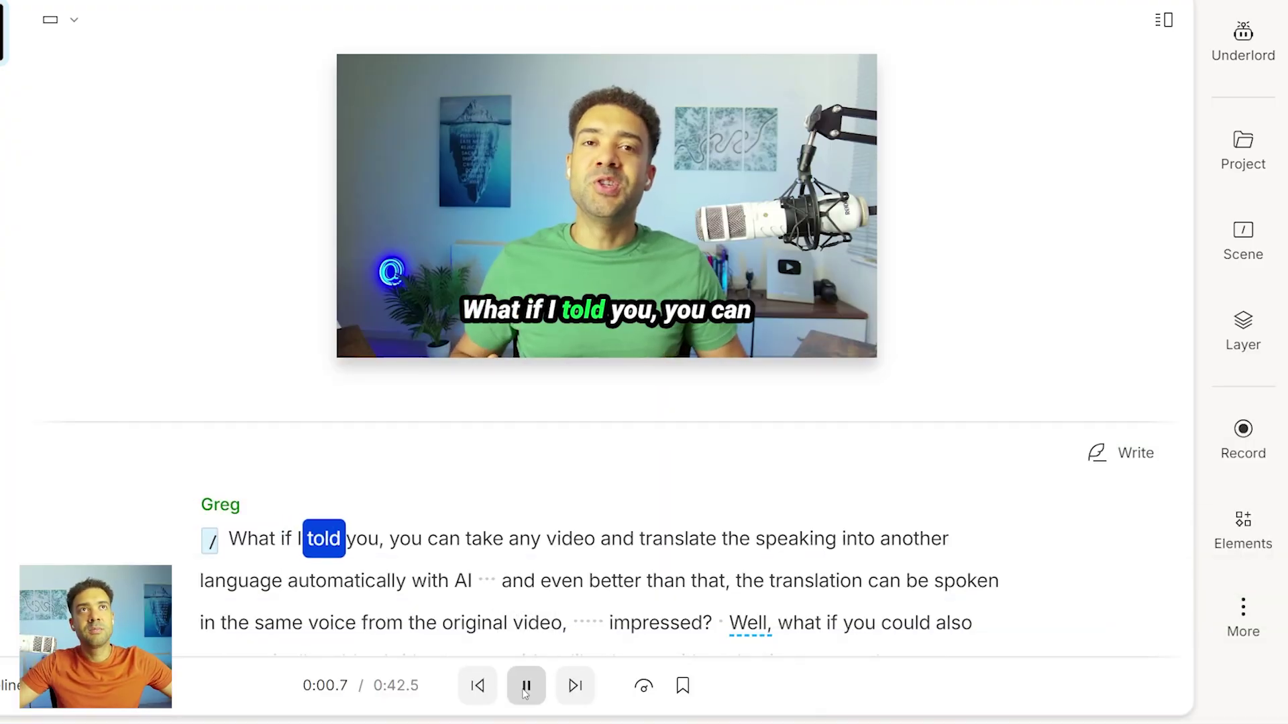
{"action": "left_click", "coordinate": [526, 686]}
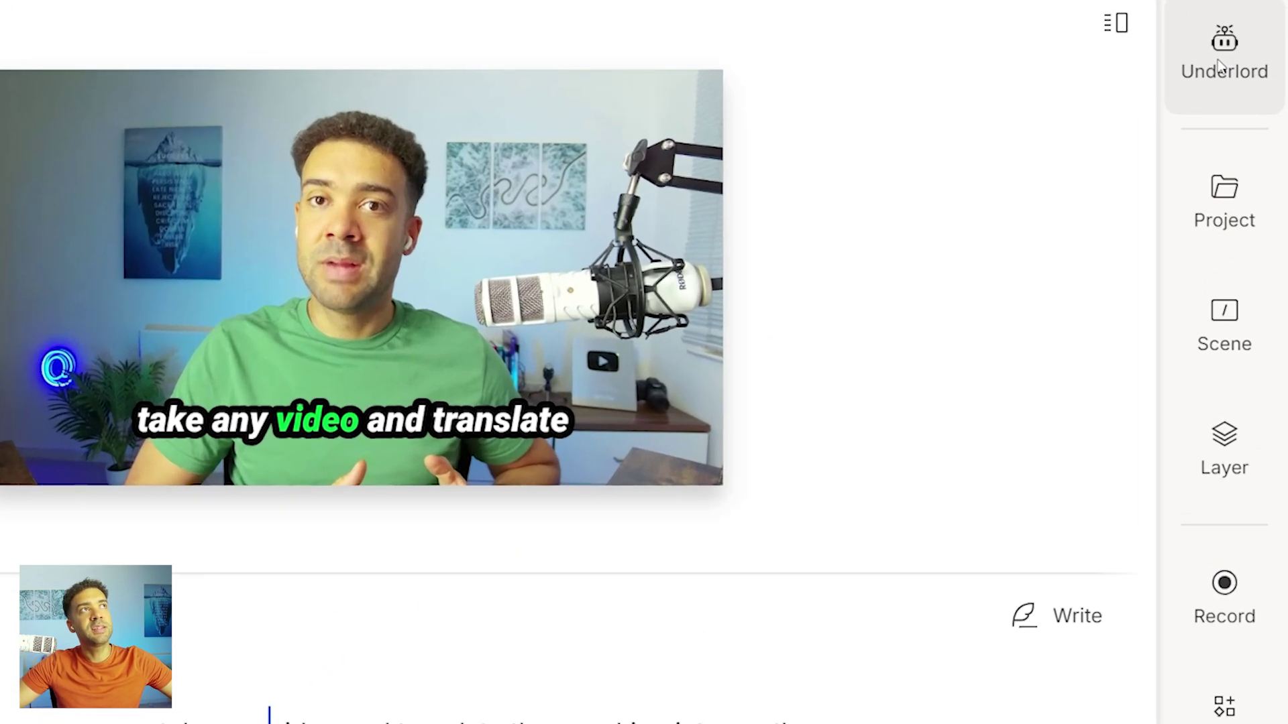
Translate the transcript and captions into Italian with Dub speech enabled, using the AI speaker Bernard
{"action": "left_click", "coordinate": [1220, 67]}
{"action": "scroll", "coordinate": [877, 561], "scroll_direction": "down", "scroll_amount": 6}
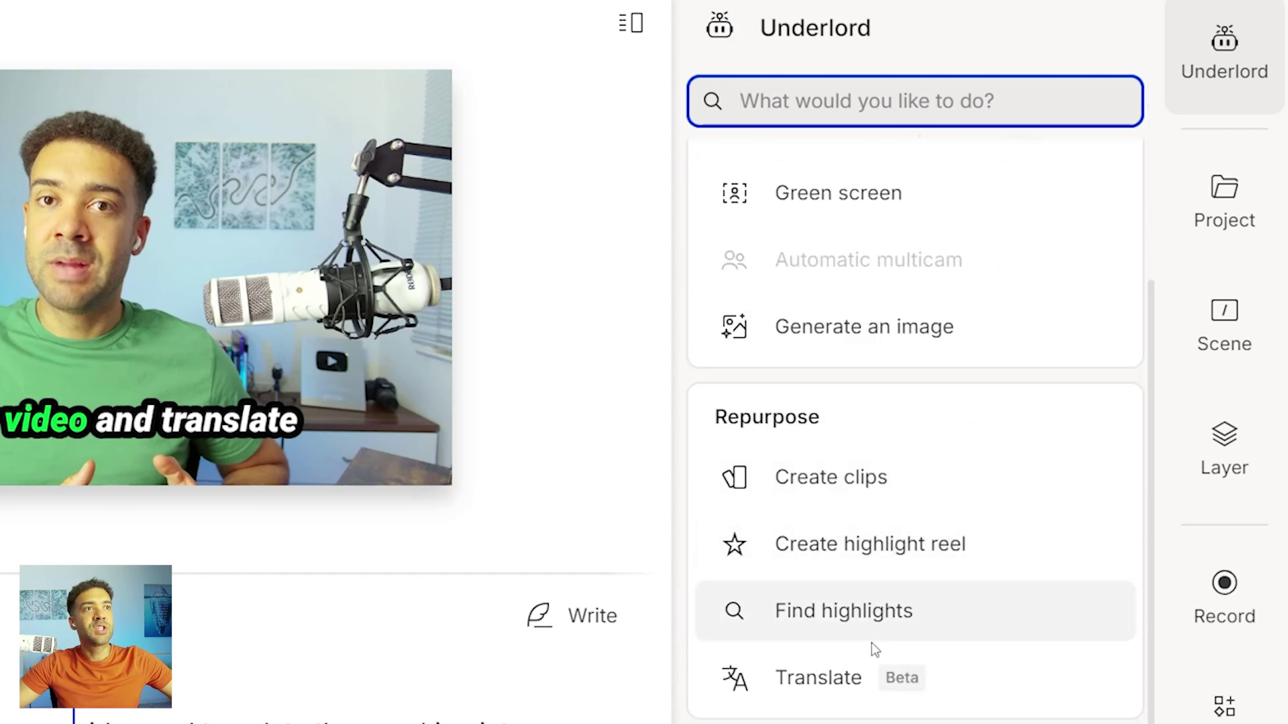
{"action": "left_click", "coordinate": [872, 683]}
{"action": "left_click", "coordinate": [1083, 201]}
{"action": "scroll", "coordinate": [1092, 531], "scroll_direction": "down", "scroll_amount": 3}
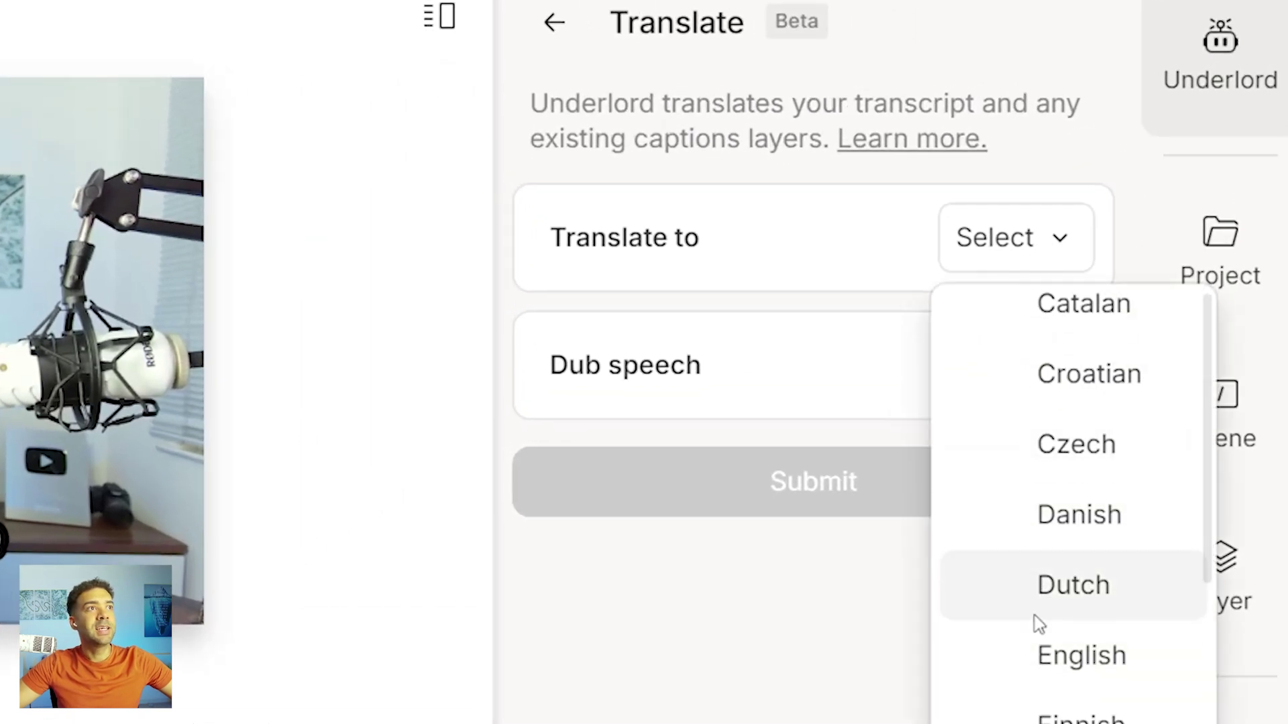
{"action": "scroll", "coordinate": [1045, 684], "scroll_direction": "down", "scroll_amount": 3}
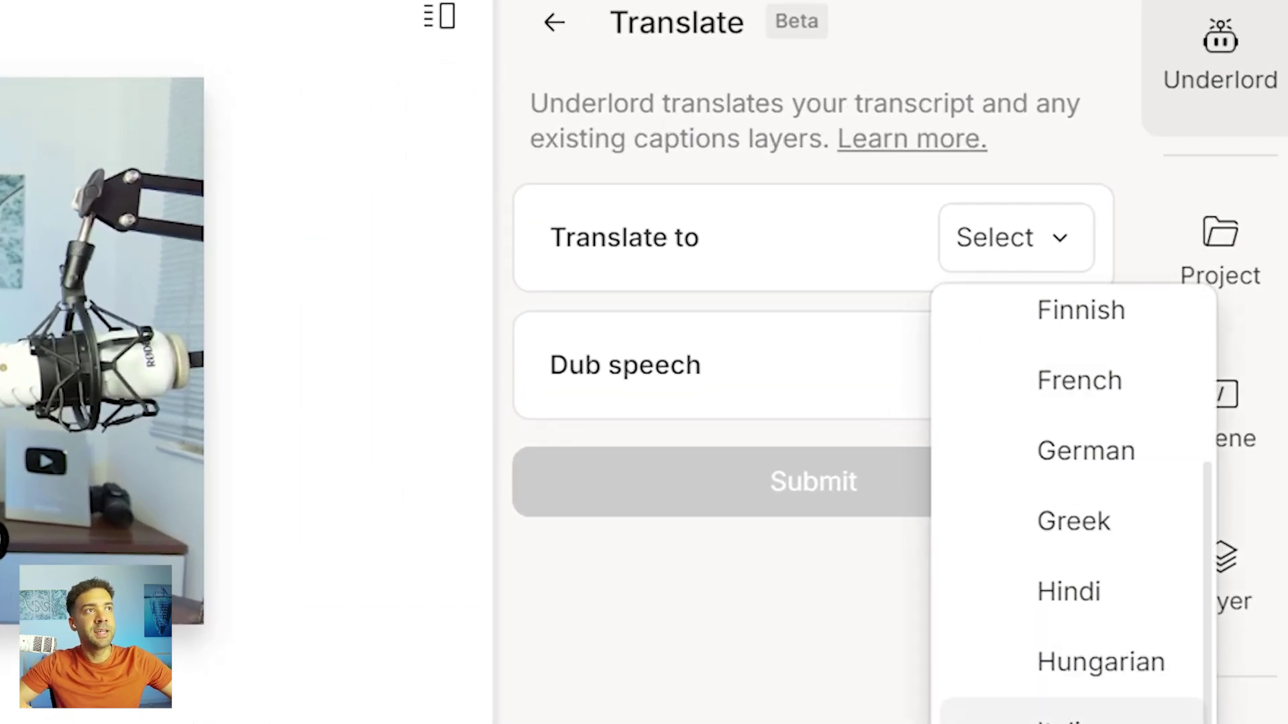
{"action": "left_click", "coordinate": [1070, 713]}
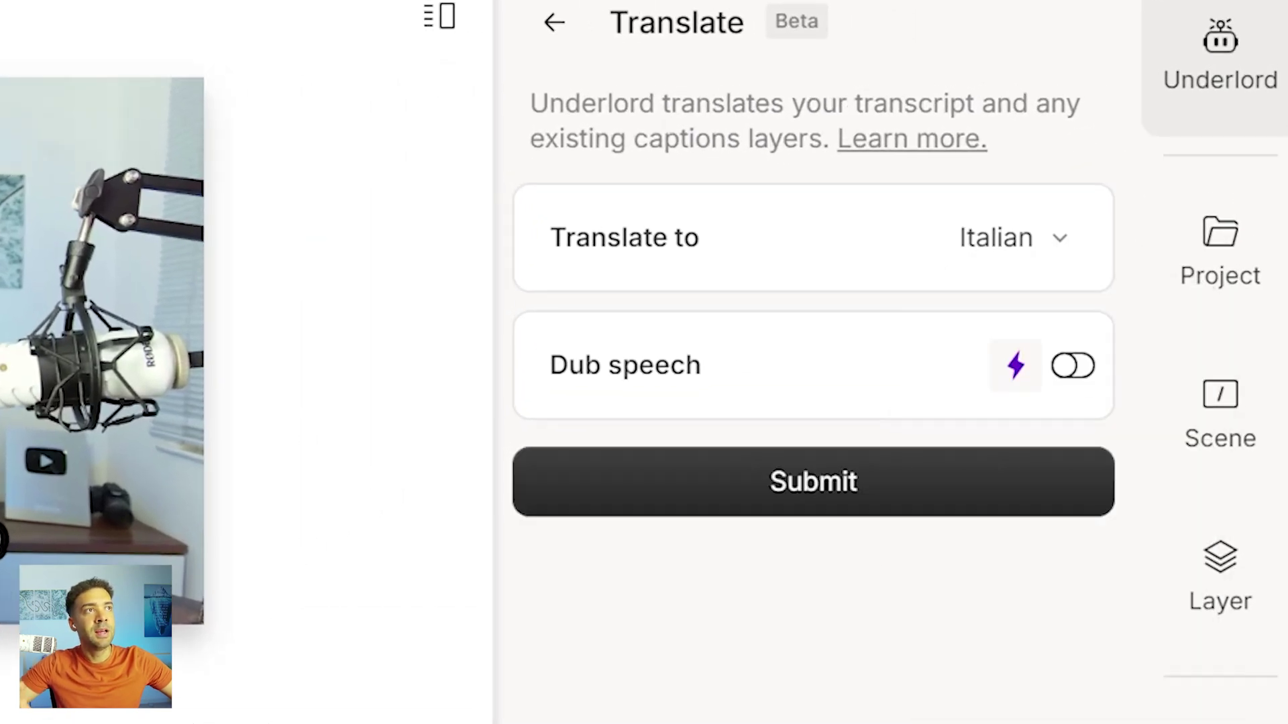
{"action": "left_click", "coordinate": [1072, 367]}
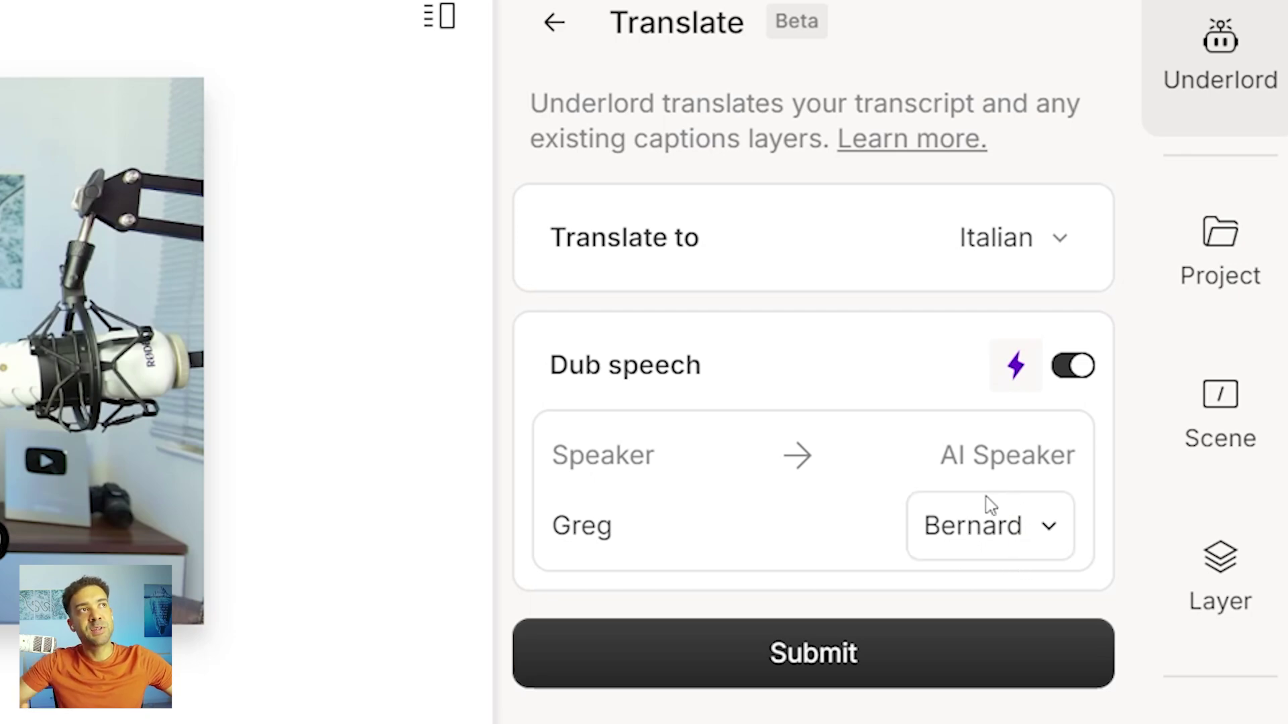
{"action": "left_click", "coordinate": [816, 664]}
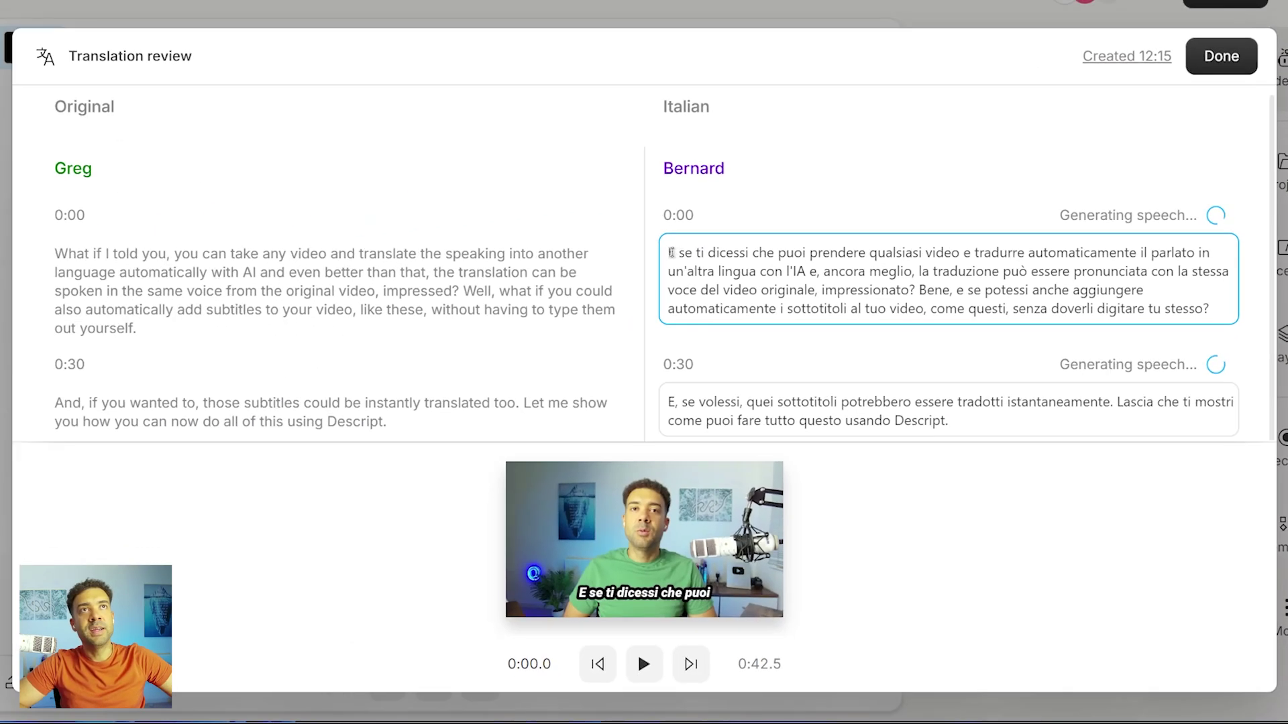
Check the Italian text, preview the dubbed speech of the 0:00 paragraph, and finish the translation review
{"action": "left_click_drag", "start_coordinate": [671, 252], "coordinate": [1216, 310]}
{"action": "left_click_drag", "start_coordinate": [835, 421], "coordinate": [765, 384]}
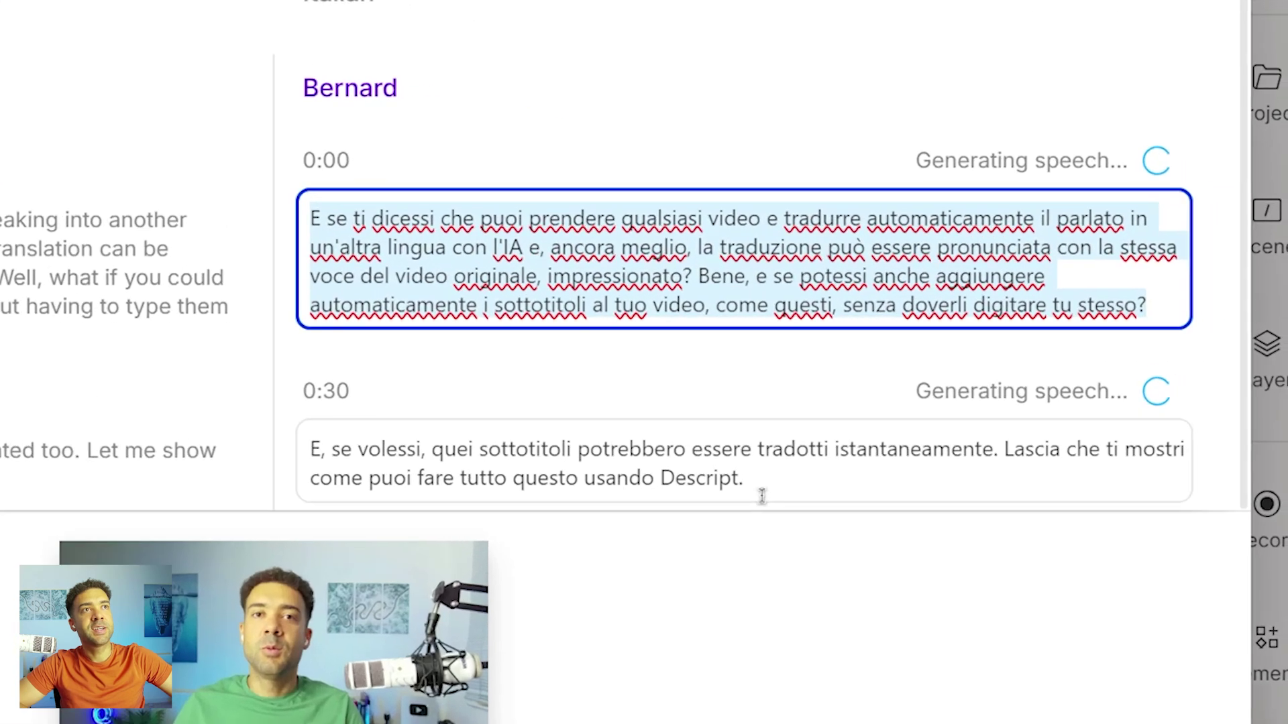
{"action": "left_click", "coordinate": [1132, 139]}
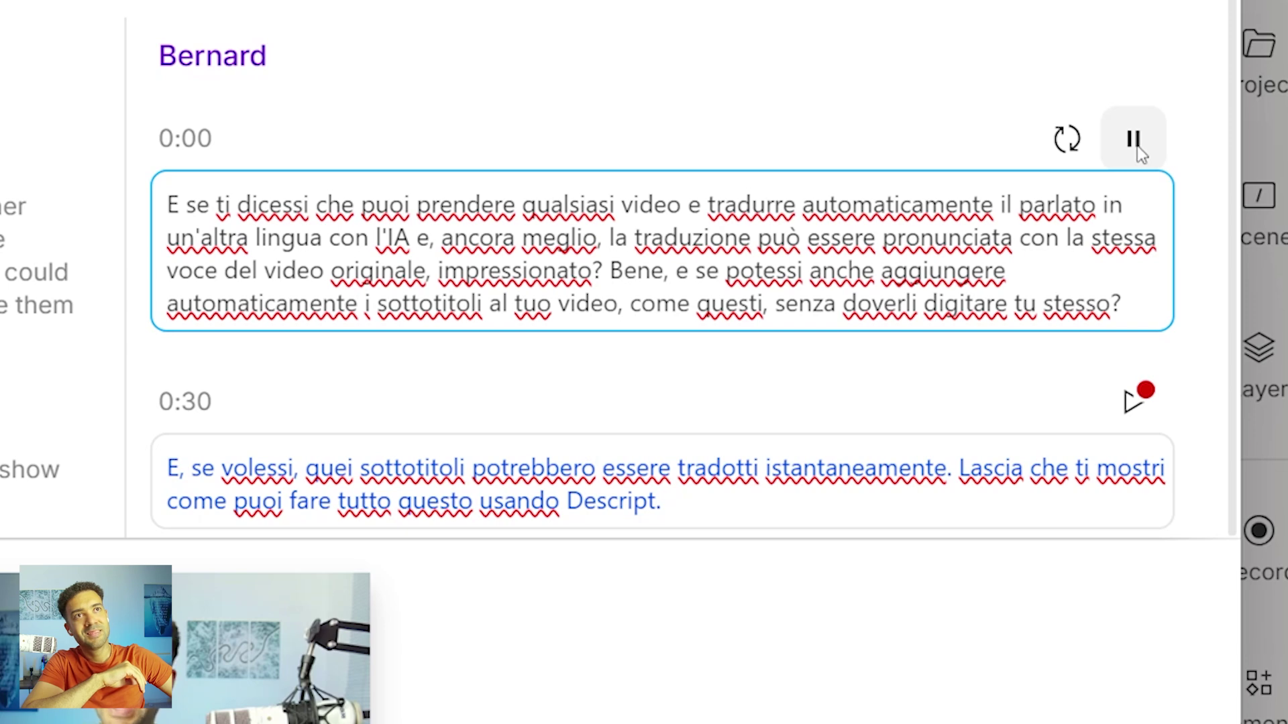
{"action": "left_click", "coordinate": [1134, 140]}
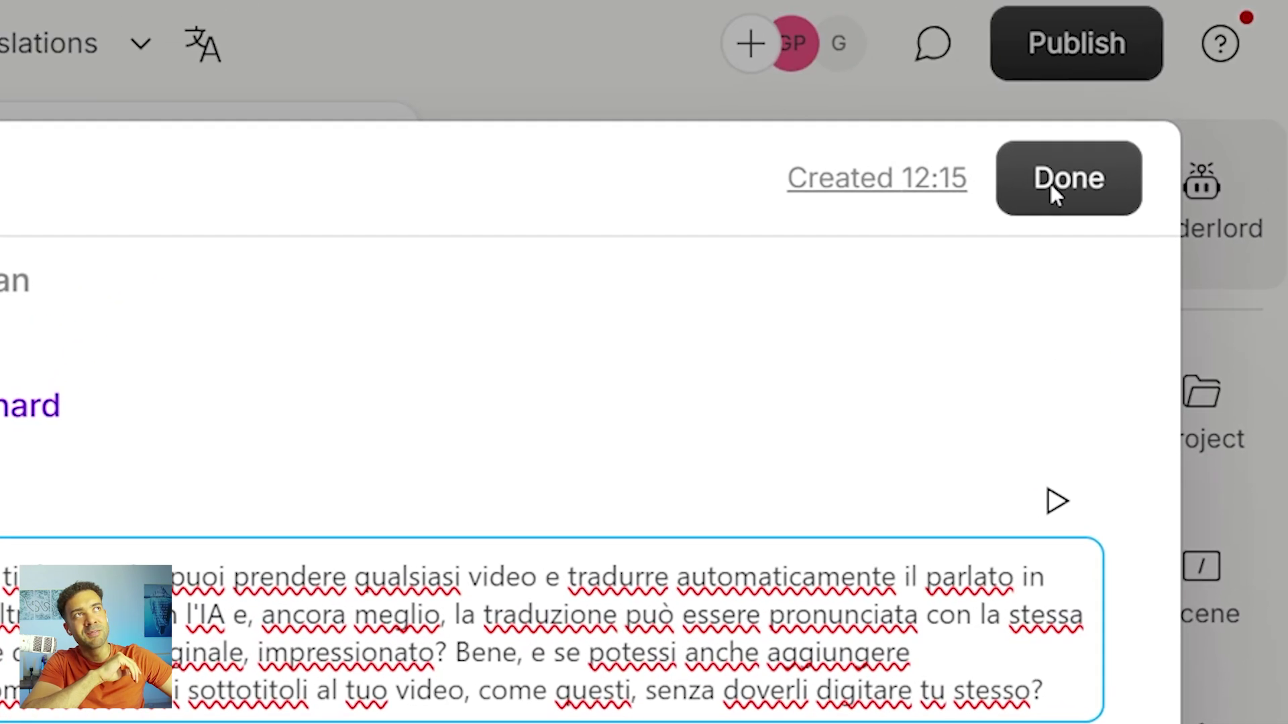
{"action": "left_click", "coordinate": [1050, 184]}
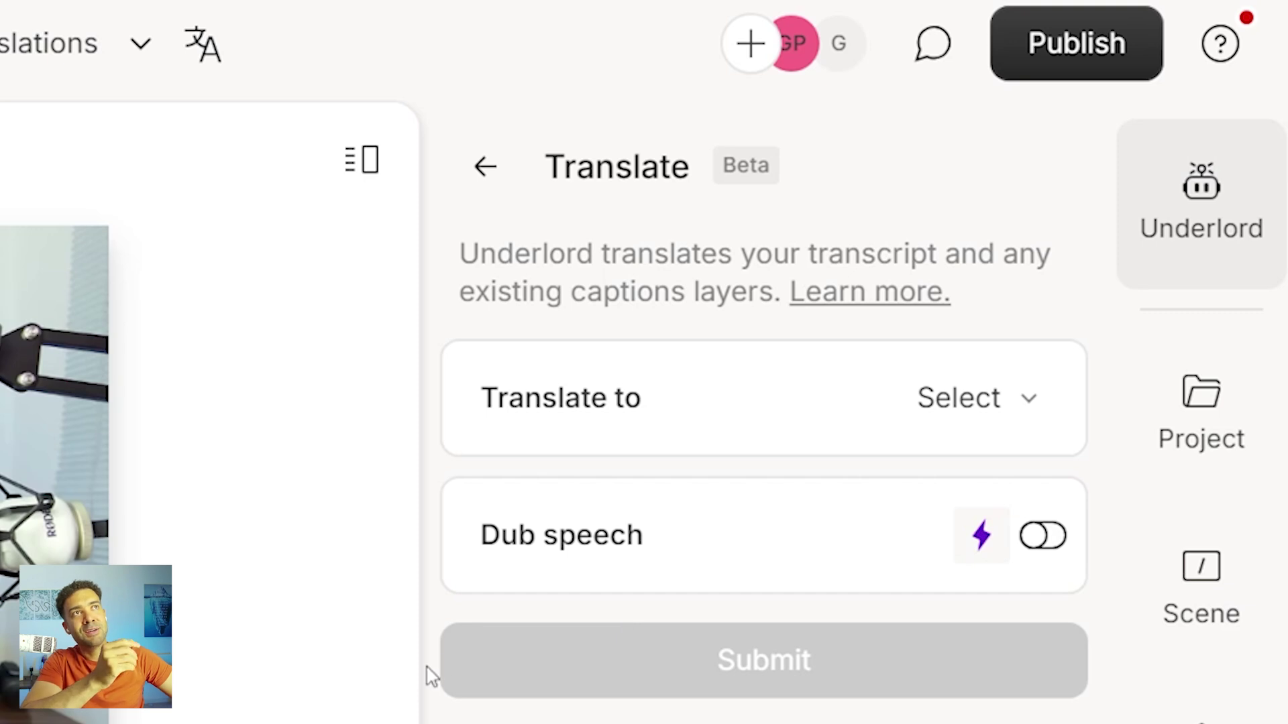
Select the Italian version of the video for publishing as a web link
{"action": "left_click", "coordinate": [1076, 58]}
{"action": "left_click", "coordinate": [1088, 168]}
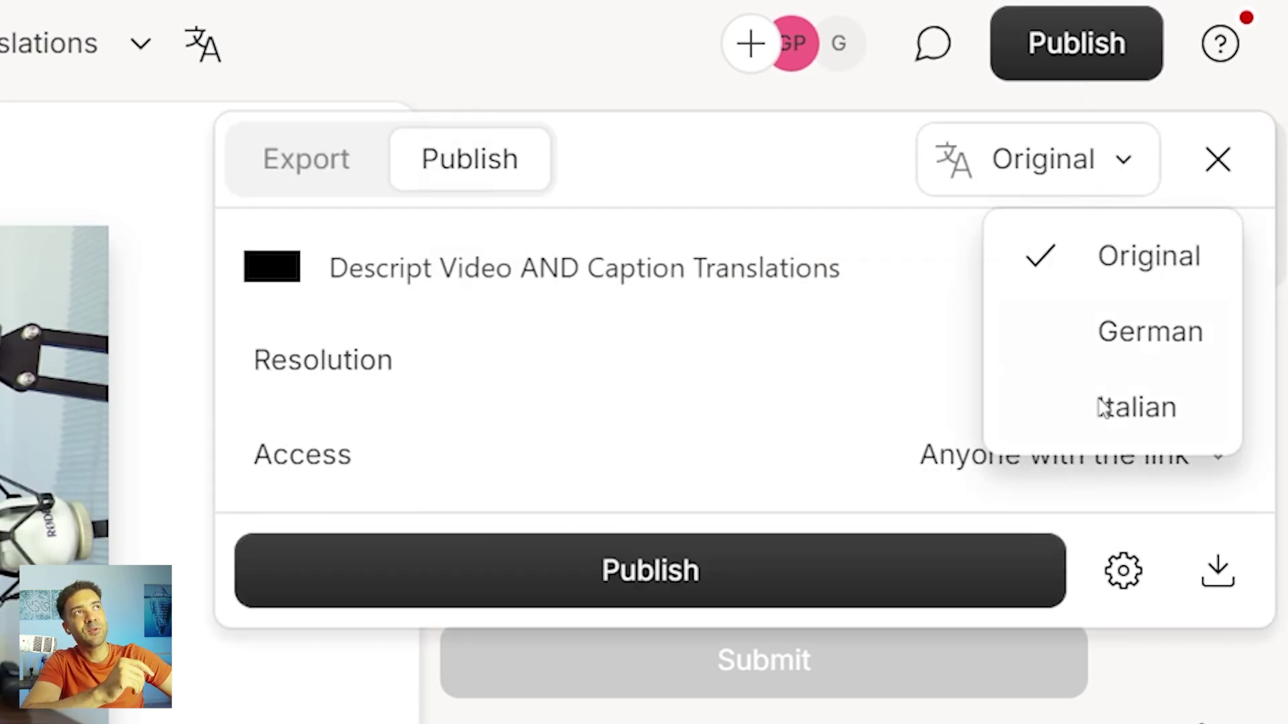
{"action": "left_click", "coordinate": [1129, 419]}
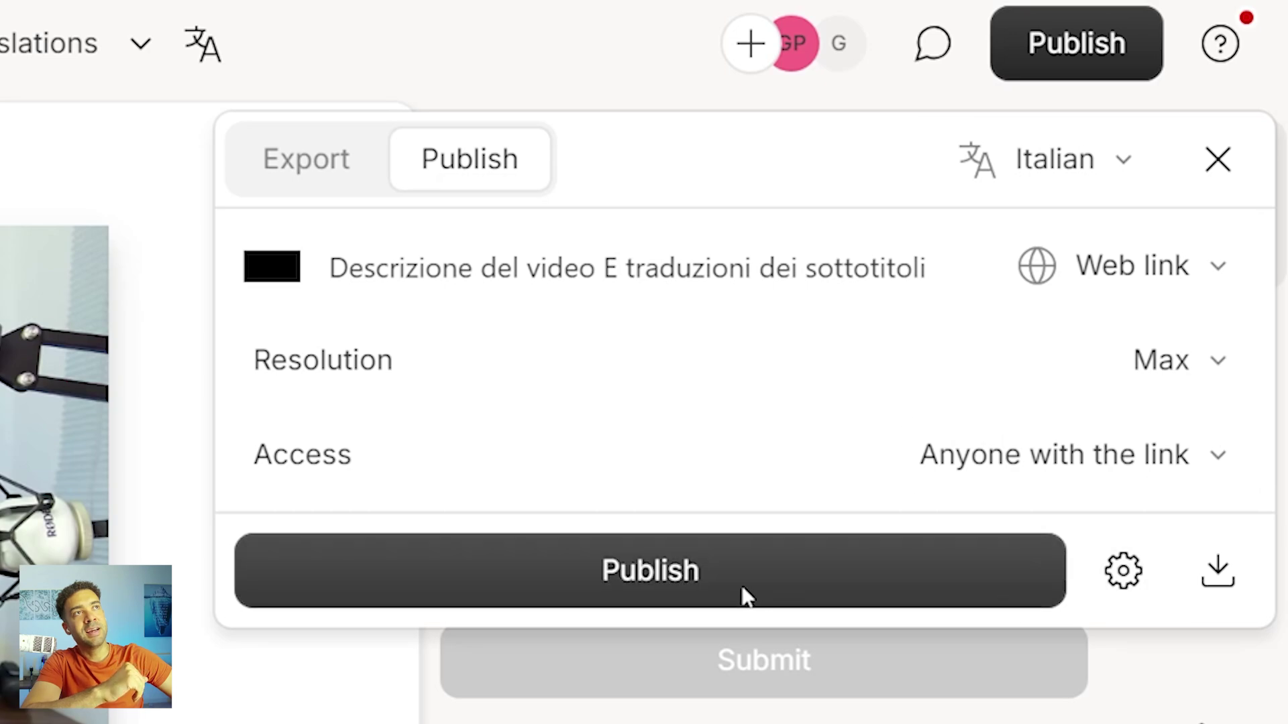
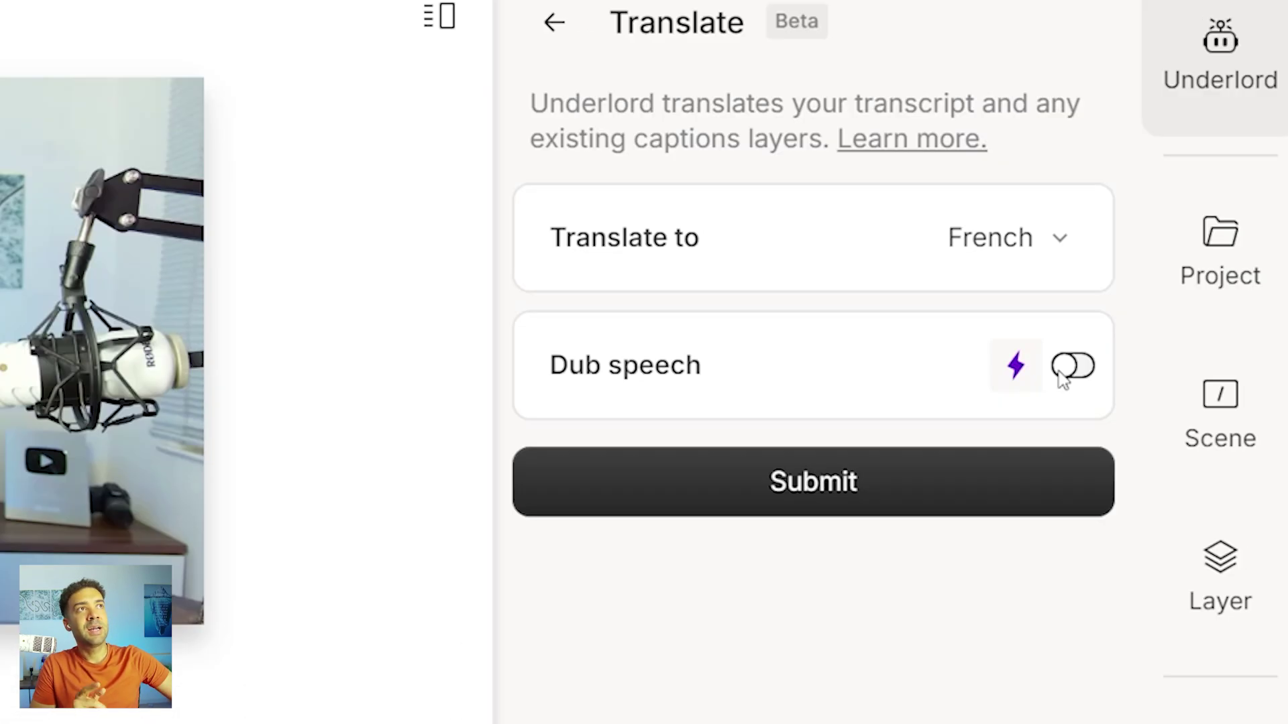
Enable Dub speech for the French translation with the speaker's matching custom AI voice and submit it
{"action": "left_click", "coordinate": [1066, 368]}
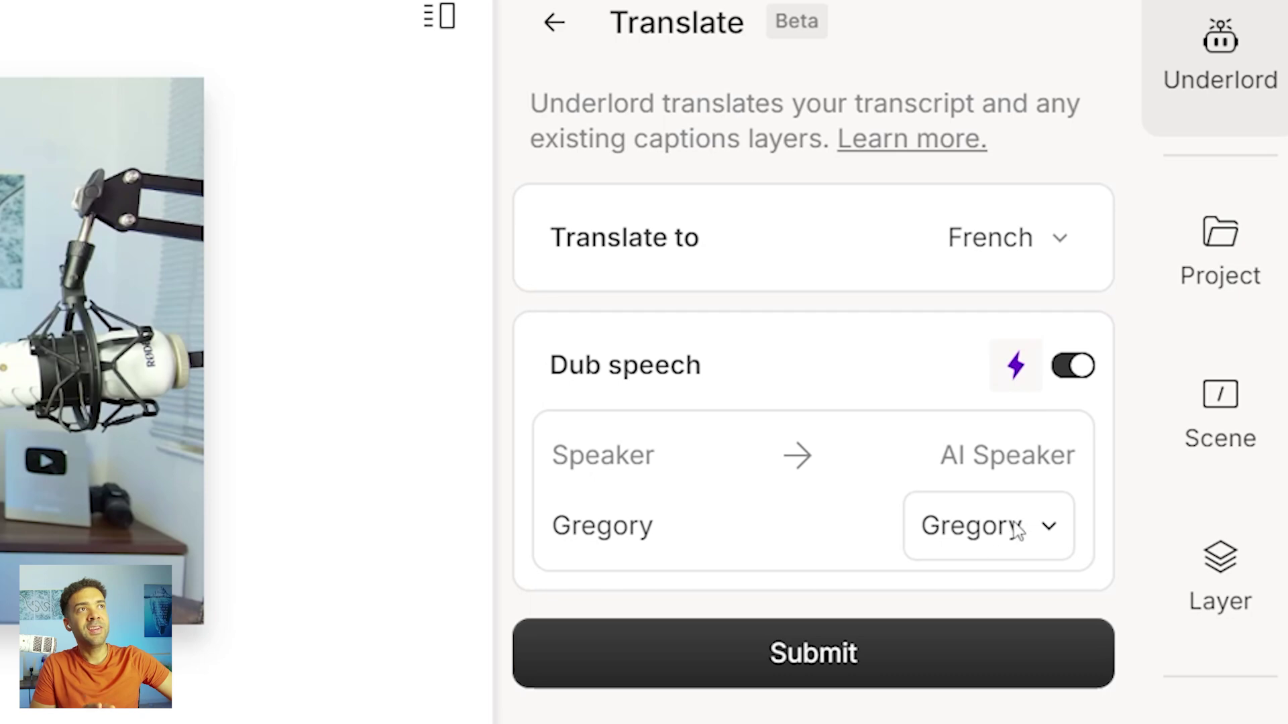
{"action": "left_click", "coordinate": [1050, 537]}
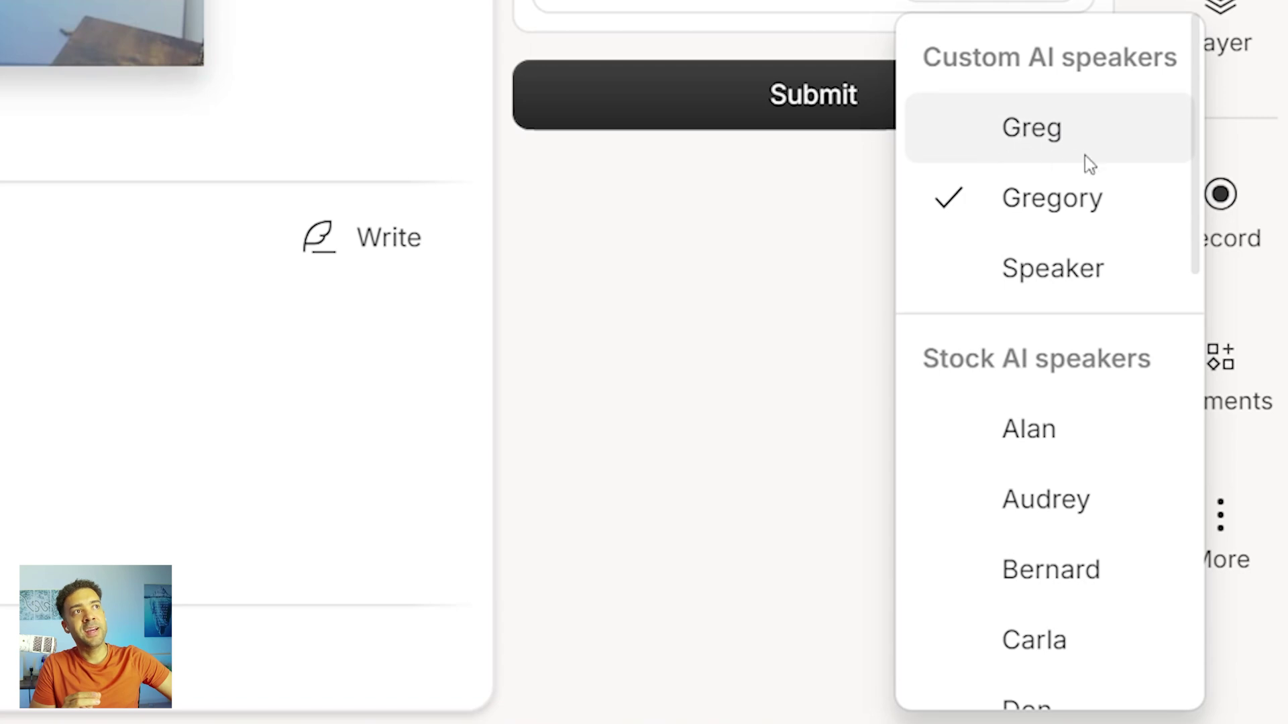
{"action": "left_click", "coordinate": [1064, 210]}
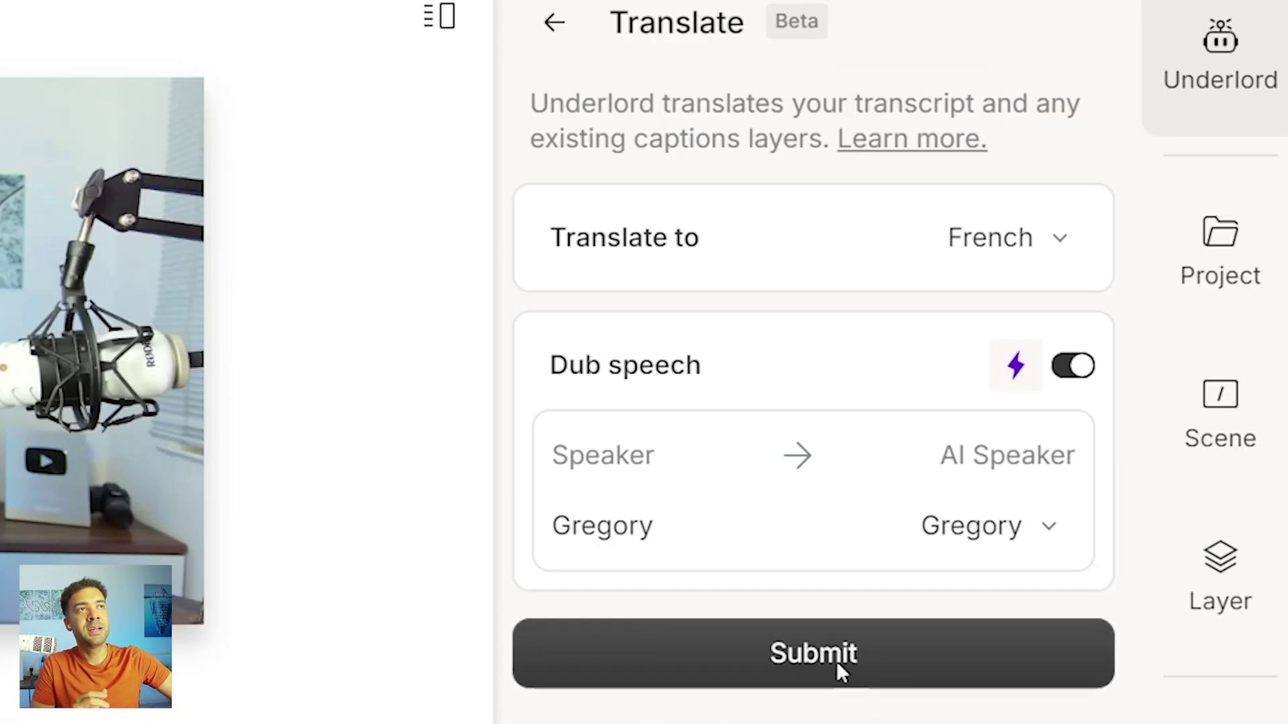
{"action": "left_click", "coordinate": [841, 669]}
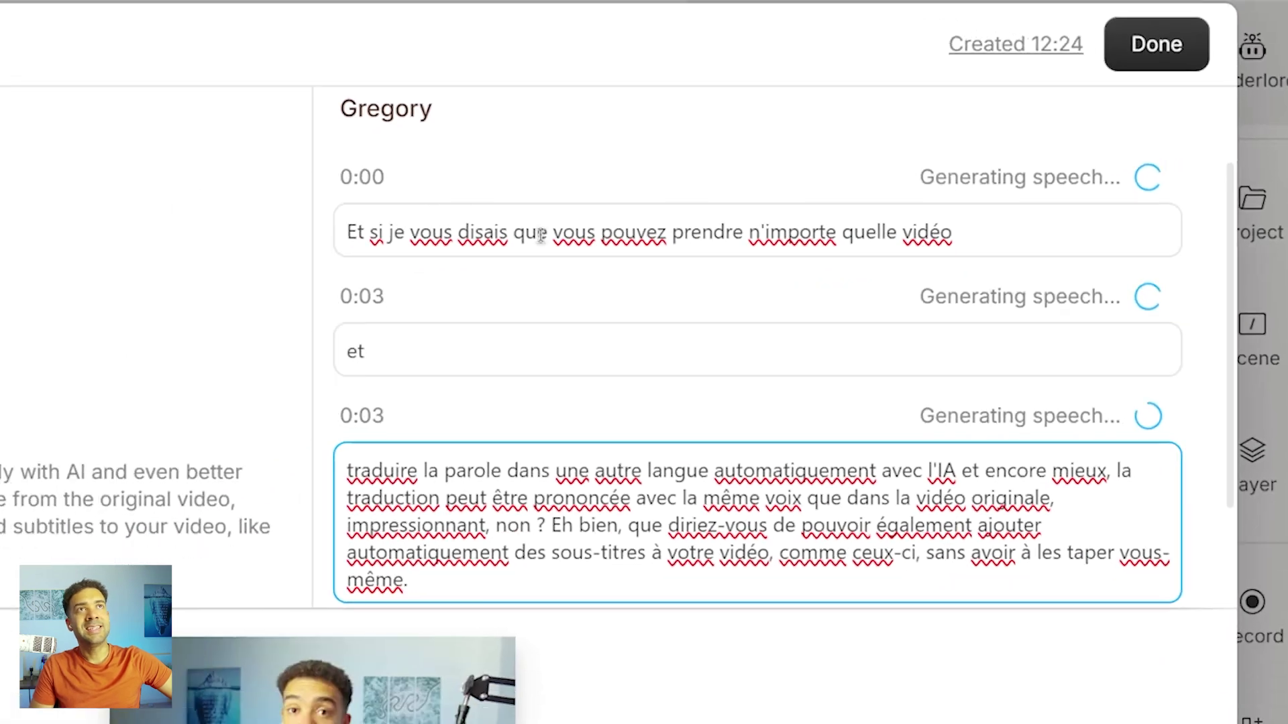
Examine the French text of the 0:00 and 0:03 paragraphs in the translation review
{"action": "left_click_drag", "start_coordinate": [734, 184], "coordinate": [1050, 184]}
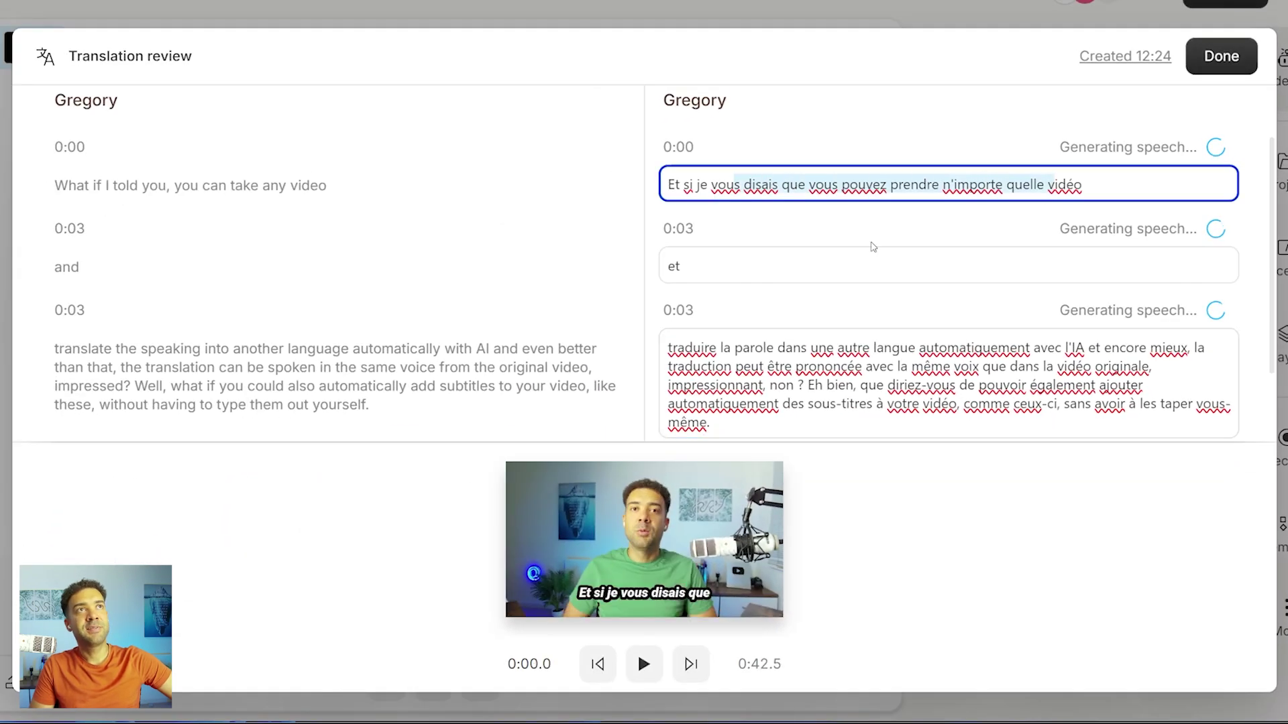
{"action": "left_click", "coordinate": [718, 262]}
{"action": "key", "text": "Tab"}
{"action": "key", "text": "ctrl+a"}
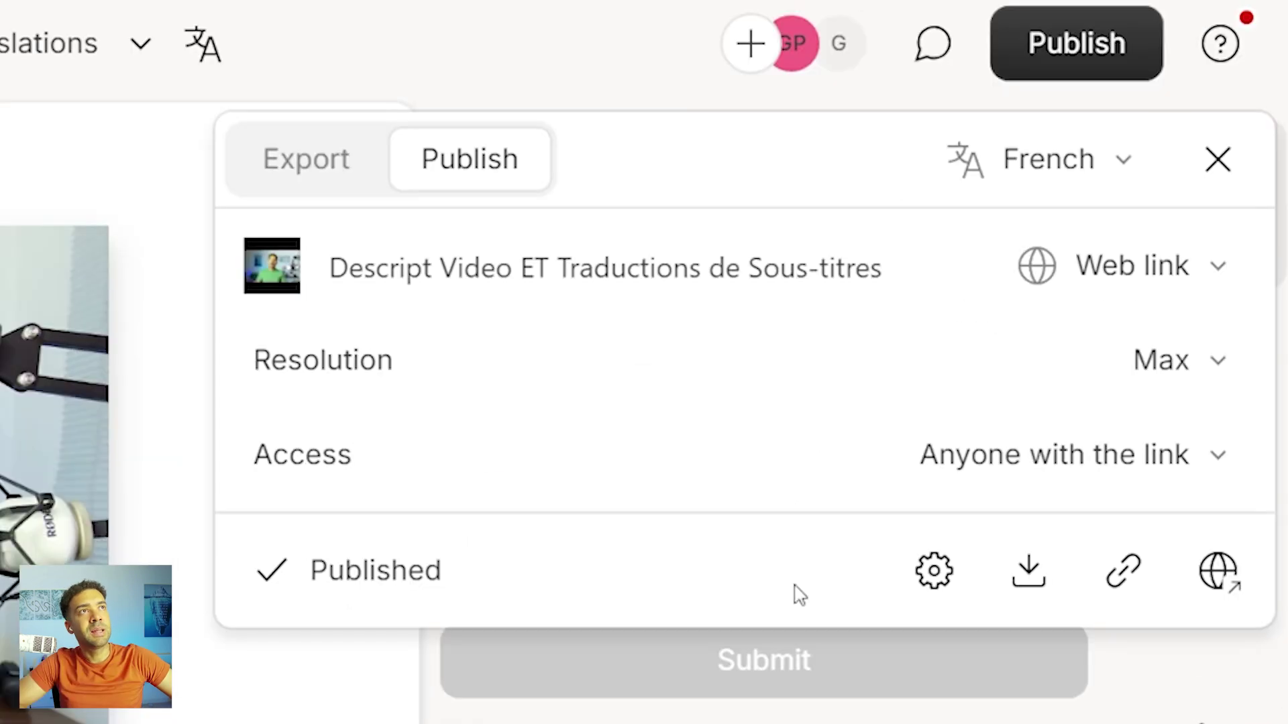
Open the published French version of the video through its web link and play it
{"action": "left_click", "coordinate": [1215, 585]}
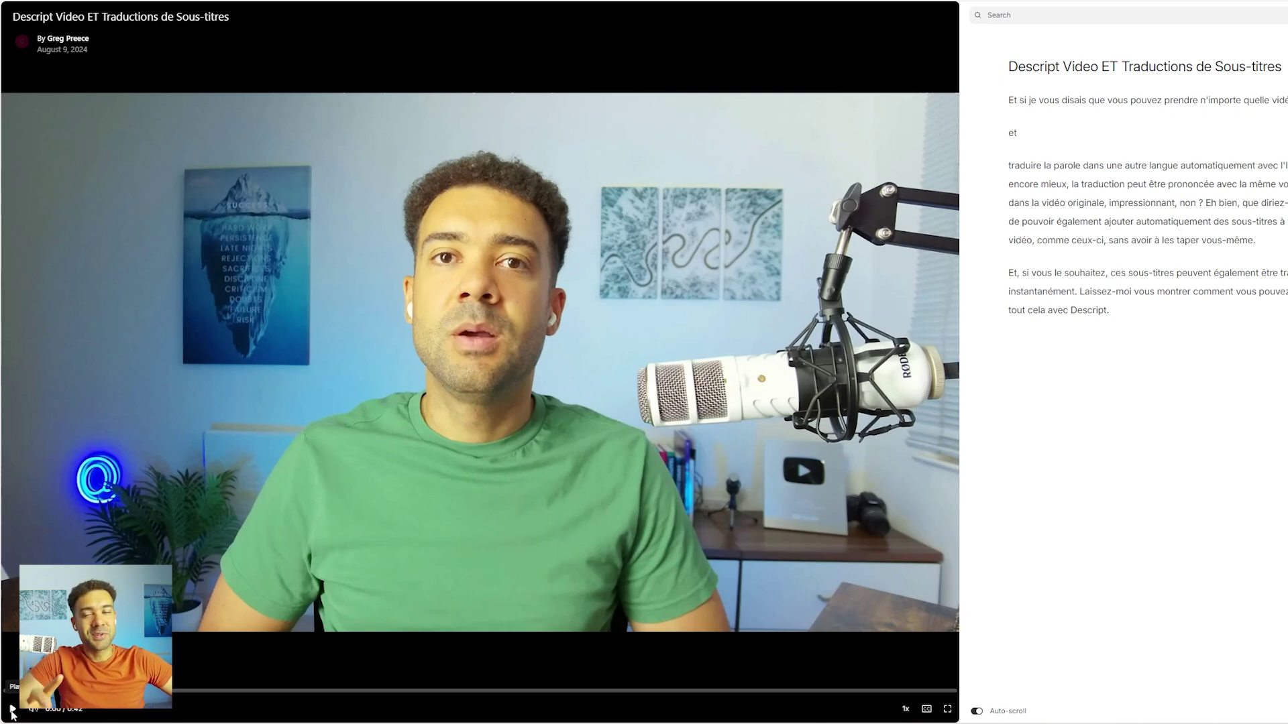
{"action": "left_click", "coordinate": [13, 710]}
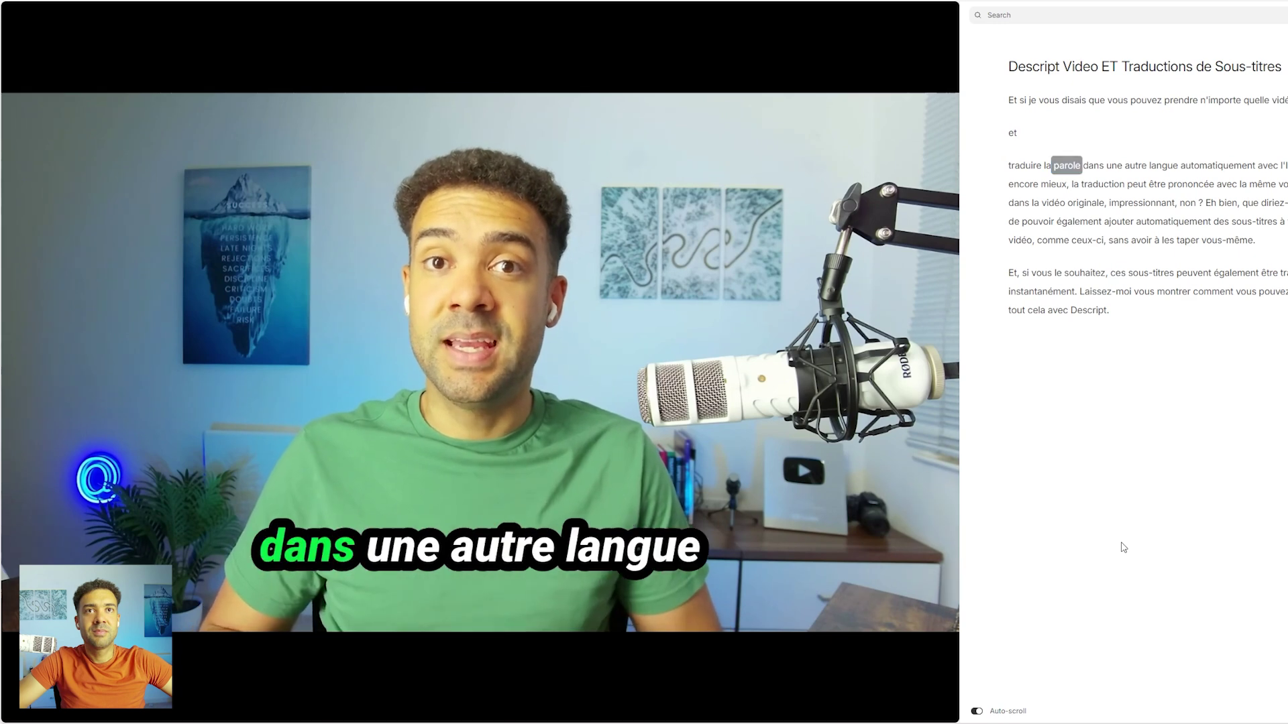